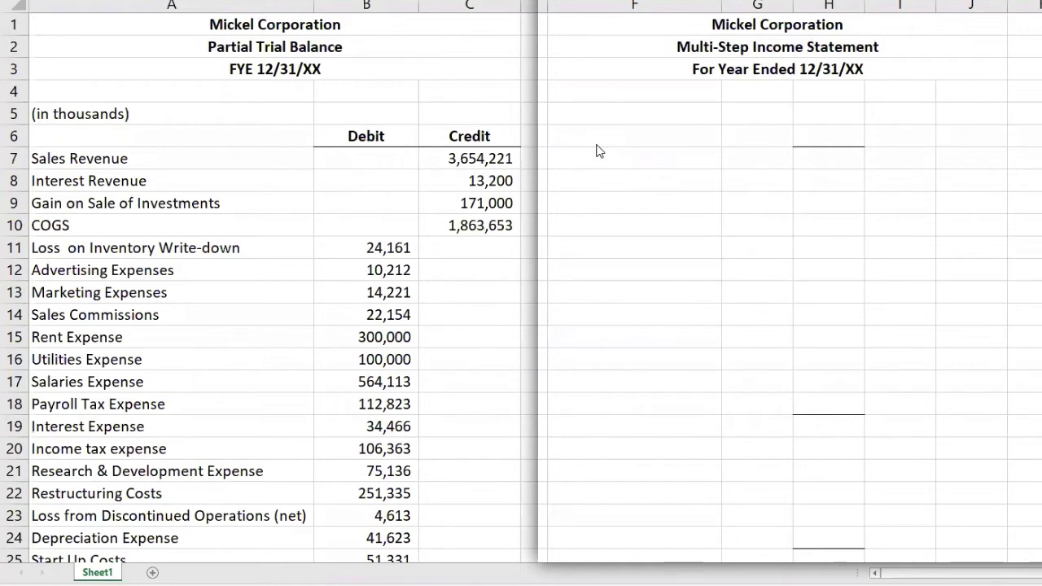
Enter Sales Revenue in F5 of the income statement and link H5 to the trial balance's sales revenue in C7
{"action": "left_click", "coordinate": [617, 120]}
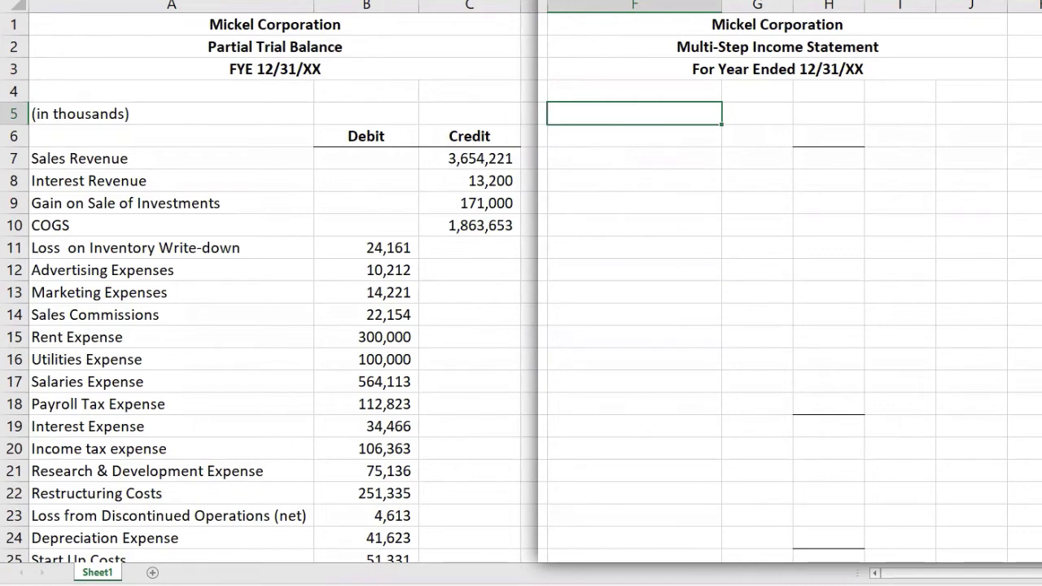
{"action": "type", "text": "Sales Revenue"}
{"action": "key", "text": "Tab"}
{"action": "key", "text": "Tab"}
{"action": "type", "text": "="}
{"action": "left_click", "coordinate": [473, 158]}
{"action": "key", "text": "Return"}
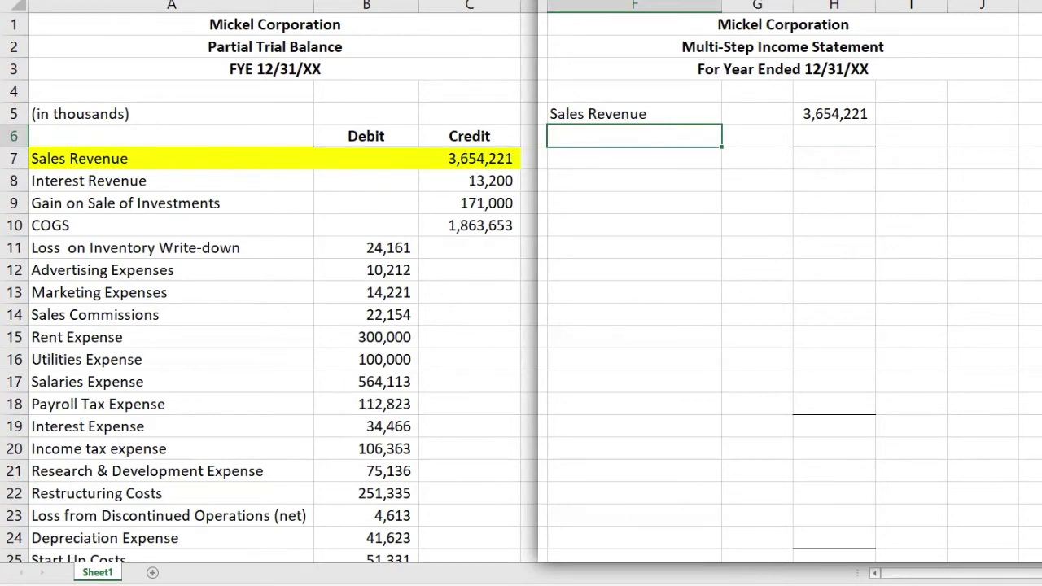
Enter COGS in F6, link H6 to the trial balance amount in C10, and highlight the source COGS row in yellow
{"action": "type", "text": "OGS"}
{"action": "key", "text": "Tab"}
{"action": "key", "text": "Tab"}
{"action": "type", "text": "="}
{"action": "left_click", "coordinate": [502, 226]}
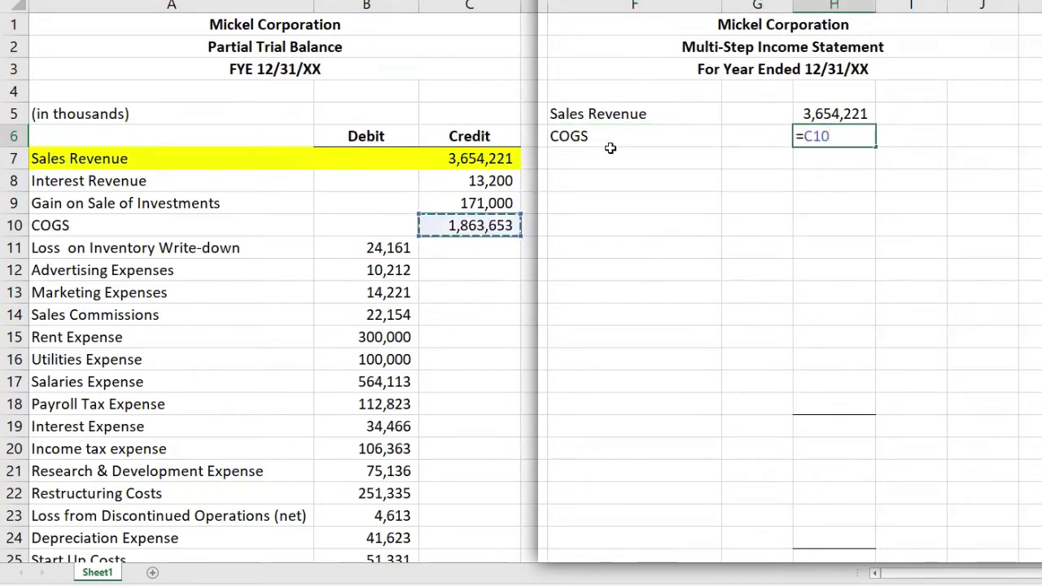
{"action": "key", "text": "Return"}
{"action": "left_click_drag", "start_coordinate": [124, 228], "coordinate": [488, 226]}
{"action": "key", "text": "F4"}
Label row 7 of the income statement Gross Profit in column F
{"action": "left_click", "coordinate": [634, 159]}
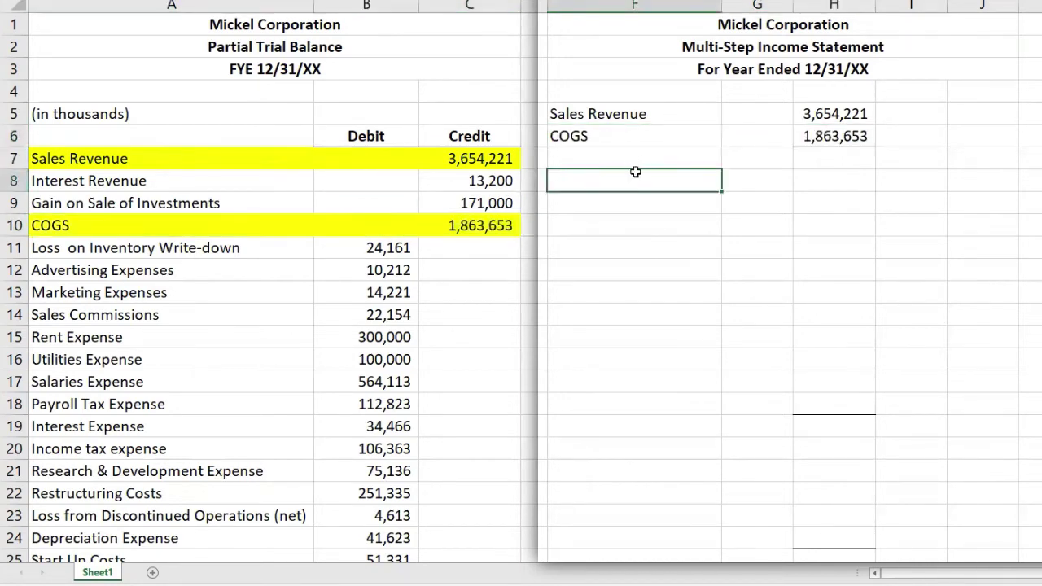
{"action": "type", "text": "Gross"}
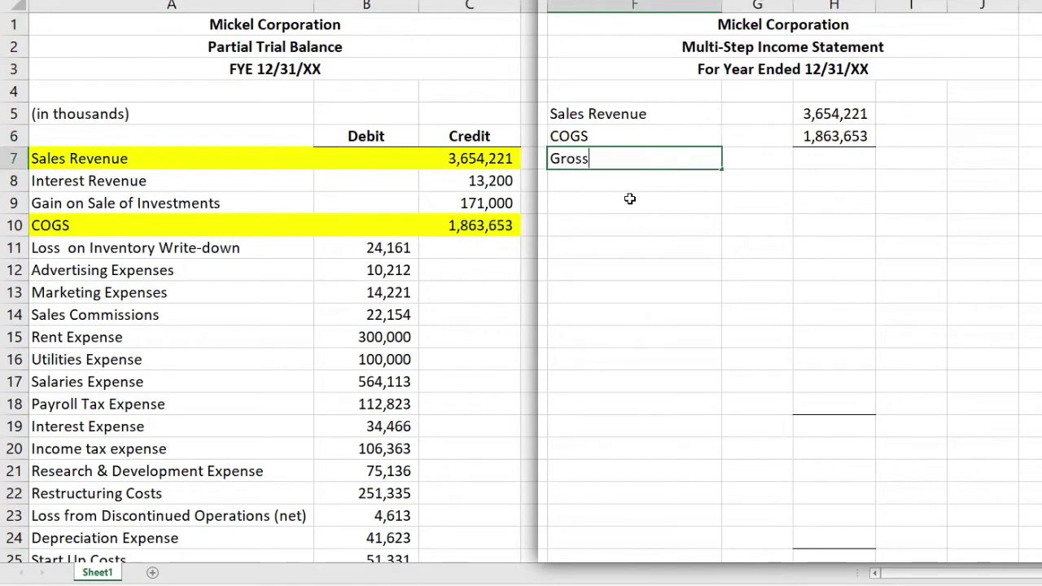
{"action": "type", "text": " Profit"}
{"action": "key", "text": "Tab"}
{"action": "key", "text": "Tab"}
{"action": "key", "text": "Tab"}
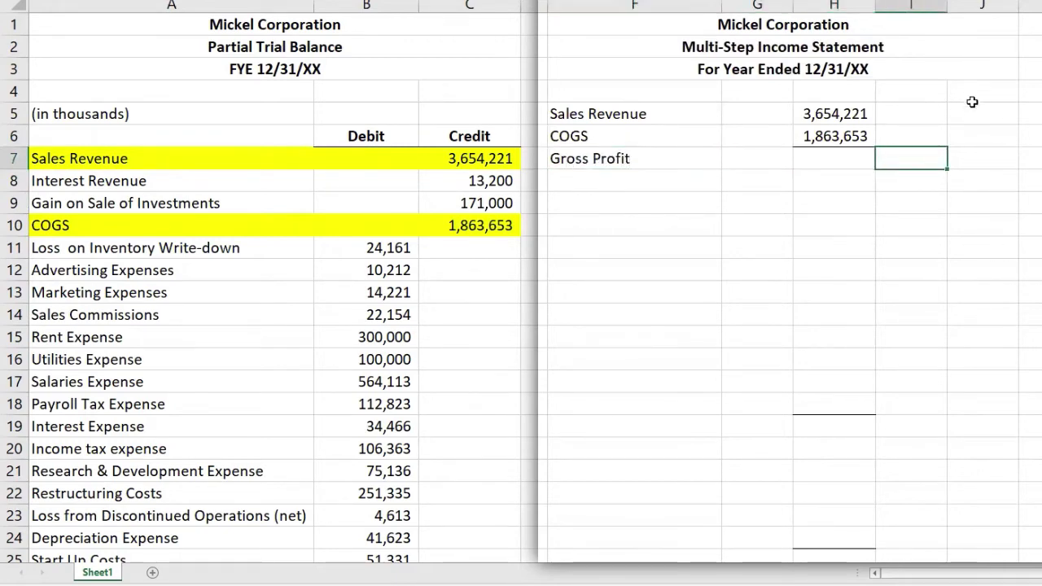
Calculate gross profit in I7 as H5 minus H6 and widen column I to fit the amount
{"action": "type", "text": "="}
{"action": "left_click", "coordinate": [823, 113]}
{"action": "type", "text": "-"}
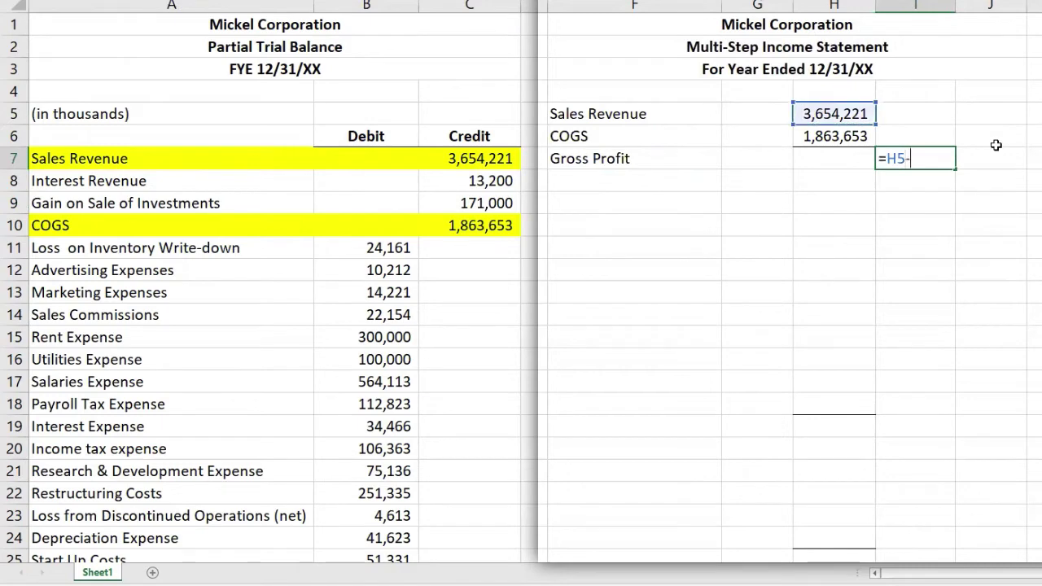
{"action": "left_click", "coordinate": [847, 134]}
{"action": "key", "text": "Return"}
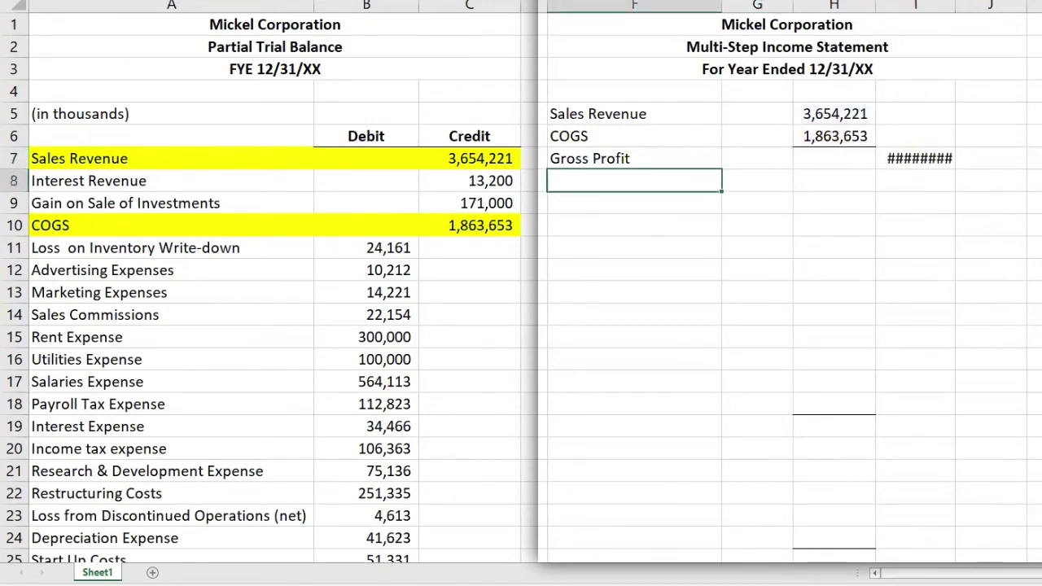
{"action": "left_click_drag", "start_coordinate": [955, 5], "coordinate": [966, 6]}
{"action": "left_click", "coordinate": [945, 156]}
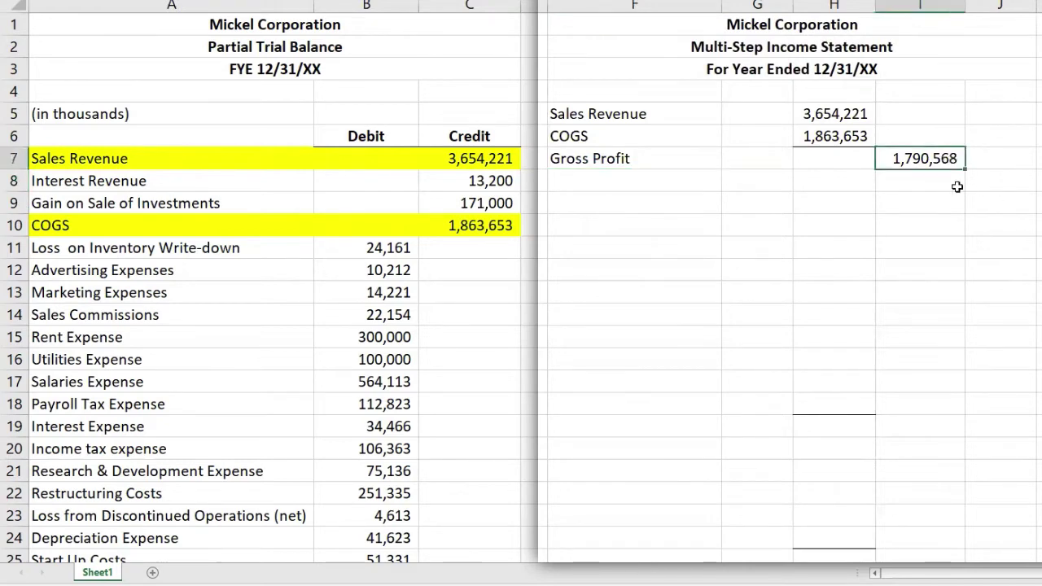
Enter the heading Operating Expenses in F9 and an indented Selling Expenses label in F10
{"action": "left_click", "coordinate": [669, 199]}
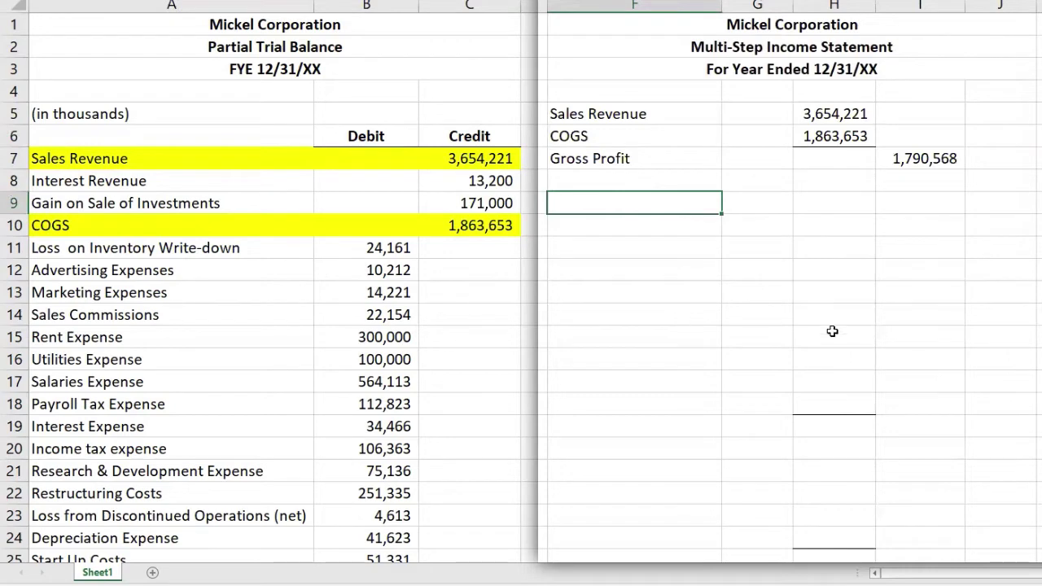
{"action": "type", "text": "Operating Expenses"}
{"action": "key", "text": "Return"}
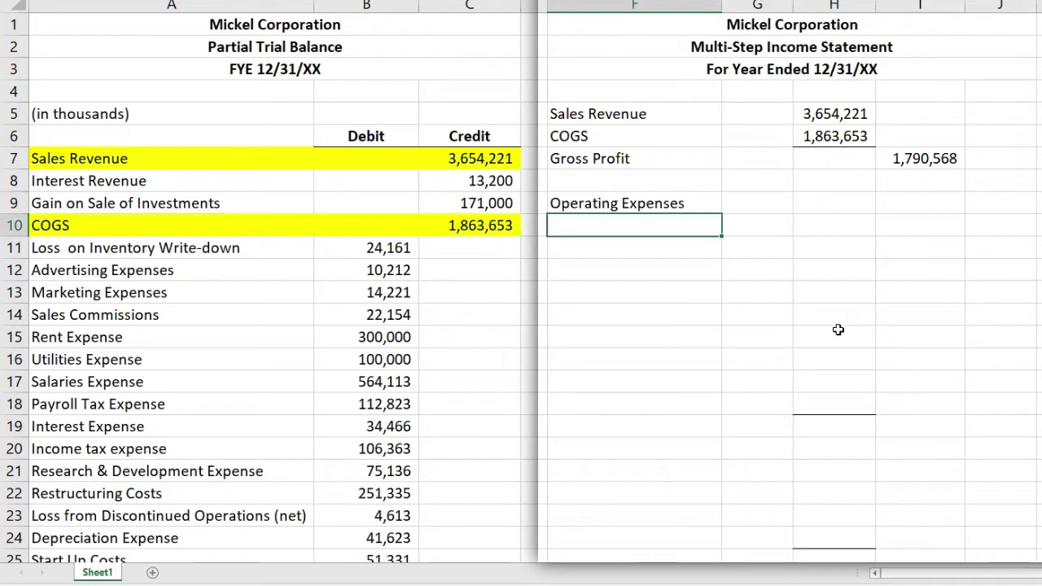
{"action": "type", "text": "Selling Expenses"}
{"action": "key", "text": "Tab"}
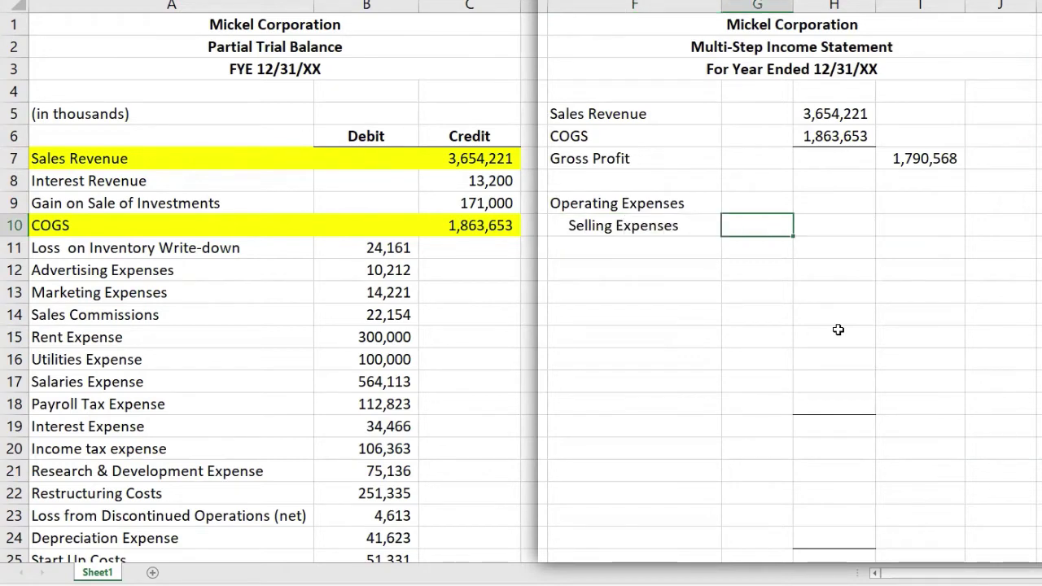
Calculate selling expenses in H10 as the sum of advertising, marketing and sales commissions (B12+B13+B14)
{"action": "left_click", "coordinate": [827, 226]}
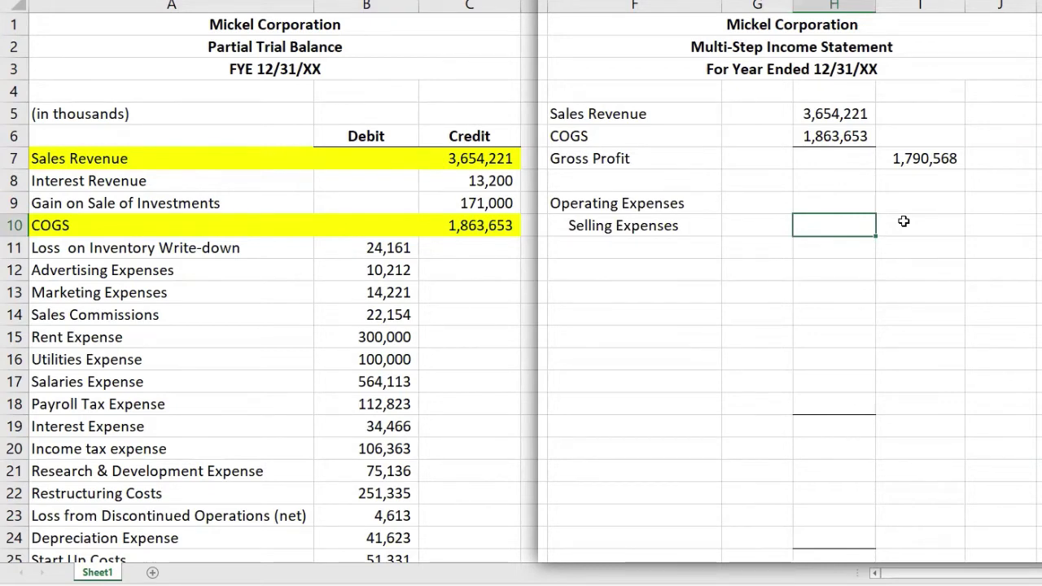
{"action": "type", "text": "="}
{"action": "left_click", "coordinate": [403, 271]}
{"action": "type", "text": "+"}
{"action": "left_click", "coordinate": [400, 293]}
{"action": "type", "text": "+"}
{"action": "left_click", "coordinate": [403, 313]}
{"action": "key", "text": "Return"}
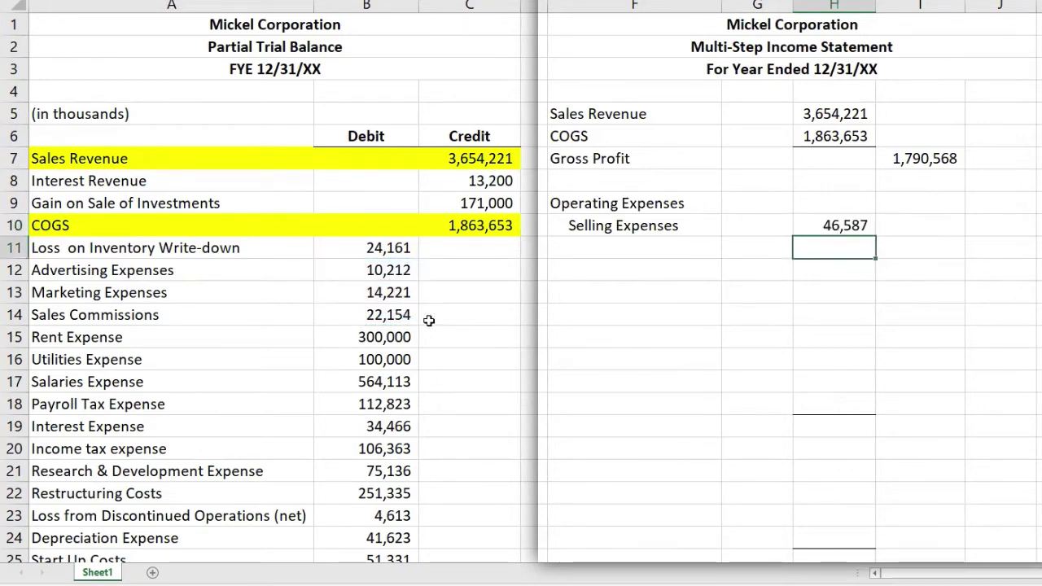
Enter the indented label General & Admin in F11 below Selling Expenses
{"action": "double_click", "coordinate": [606, 248]}
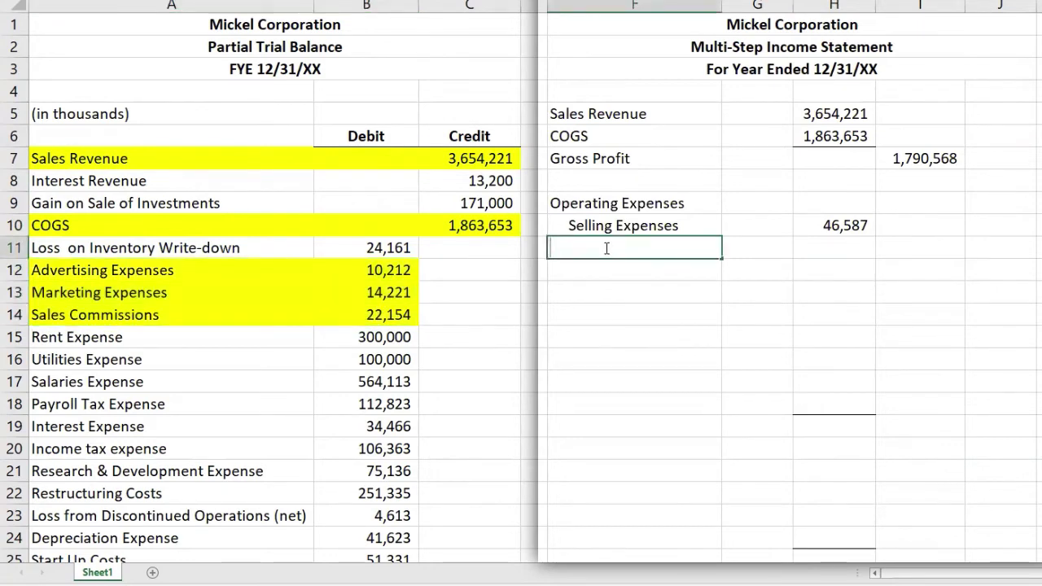
{"action": "type", "text": "General & Admin"}
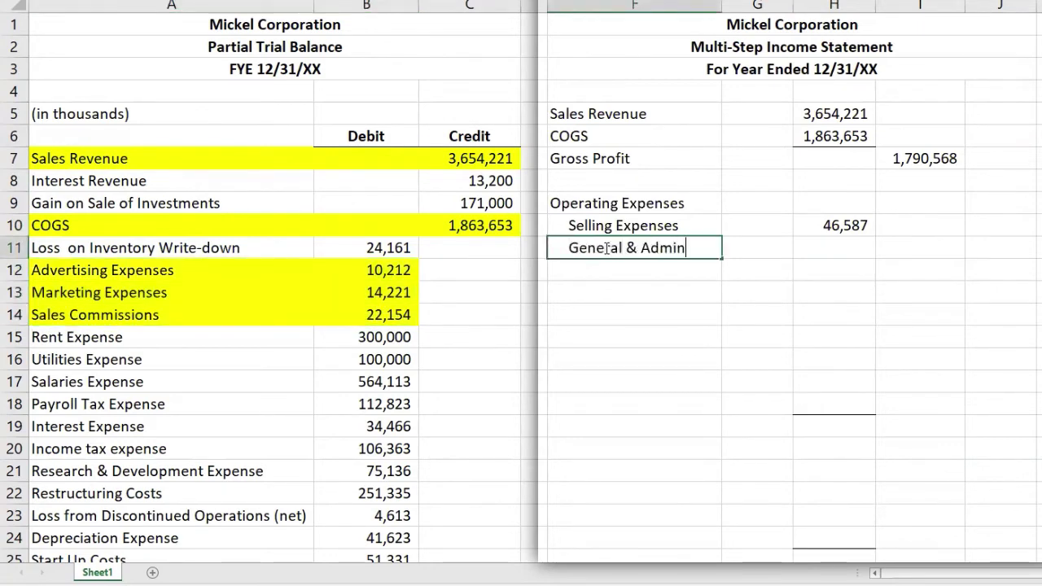
{"action": "key", "text": "Tab"}
{"action": "key", "text": "Tab"}
Calculate general and admin expenses in H11 as rent, utilities, salaries and payroll tax (B15+B16+B17+B18)
{"action": "type", "text": "="}
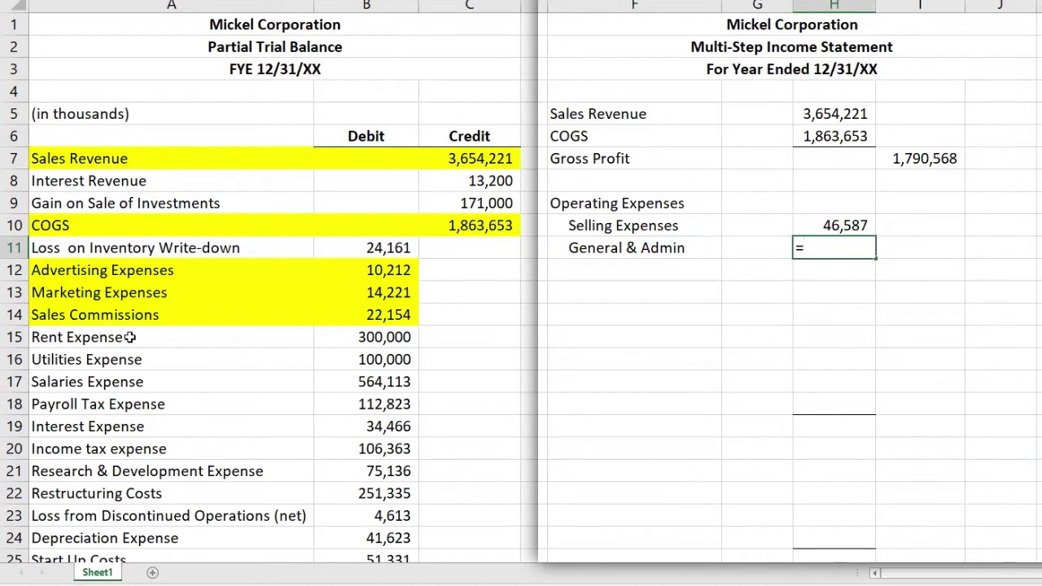
{"action": "left_click", "coordinate": [386, 340]}
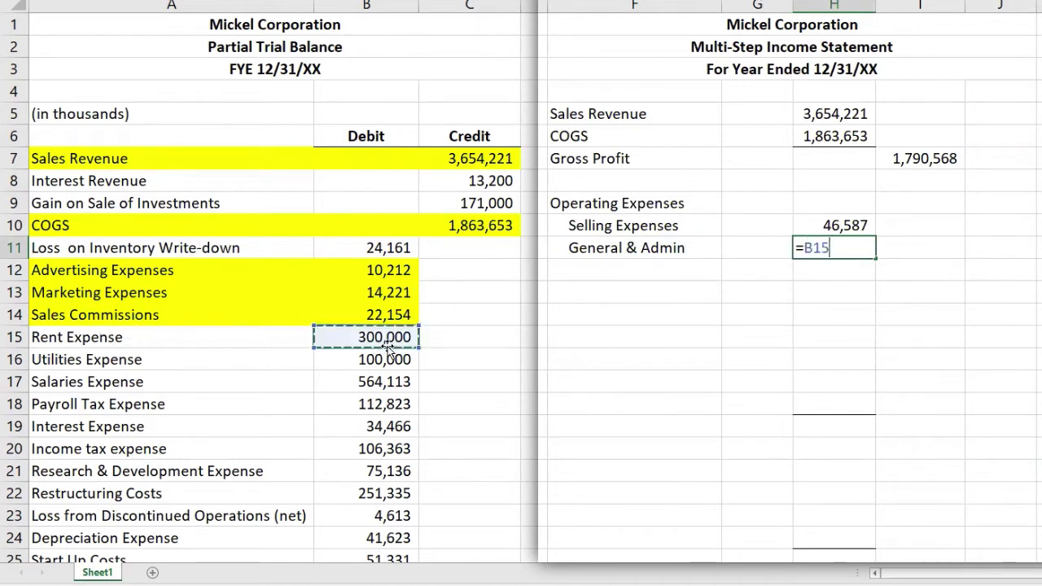
{"action": "type", "text": "+"}
{"action": "left_click", "coordinate": [392, 363]}
{"action": "type", "text": "+"}
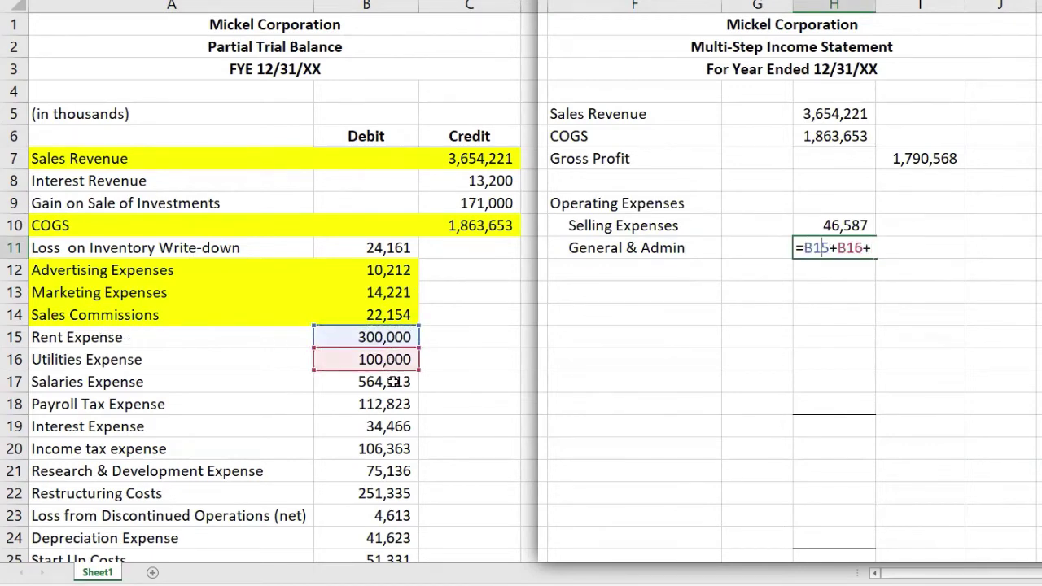
{"action": "left_click", "coordinate": [392, 382]}
{"action": "type", "text": "+"}
{"action": "left_click", "coordinate": [395, 404]}
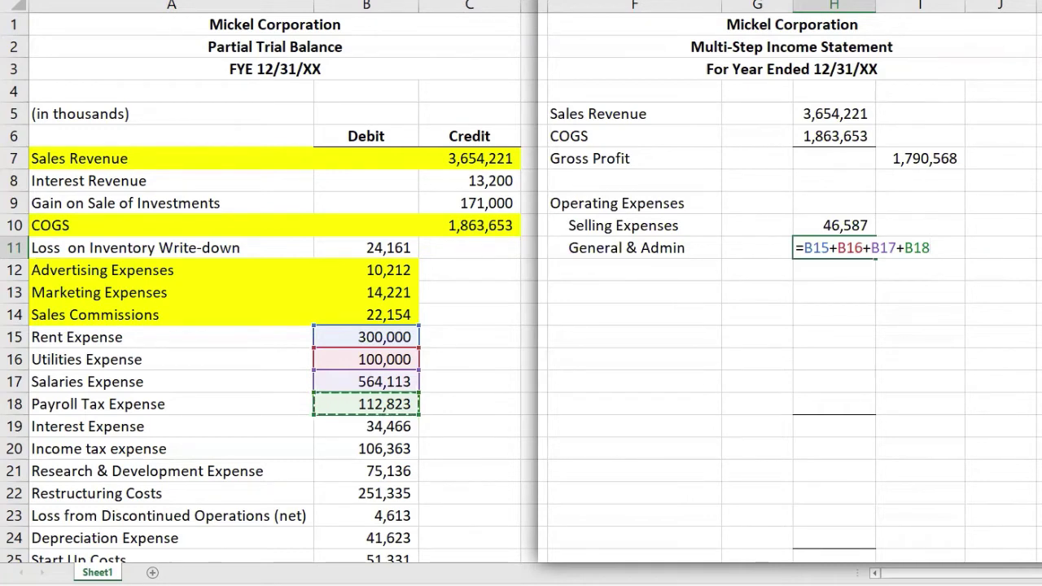
{"action": "key", "text": "Return"}
Check the General & Admin formula in H11 and highlight its source rows, Rent Expense through Payroll Tax Expense, in yellow
{"action": "left_click", "coordinate": [855, 247]}
{"action": "double_click", "coordinate": [857, 248]}
{"action": "key", "text": "Escape"}
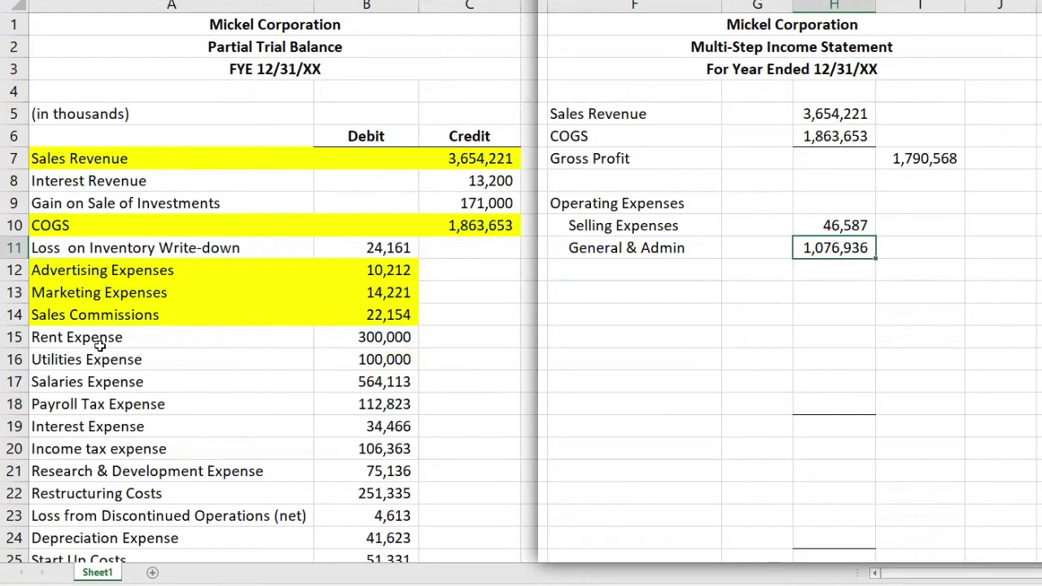
{"action": "left_click_drag", "start_coordinate": [170, 335], "coordinate": [367, 404]}
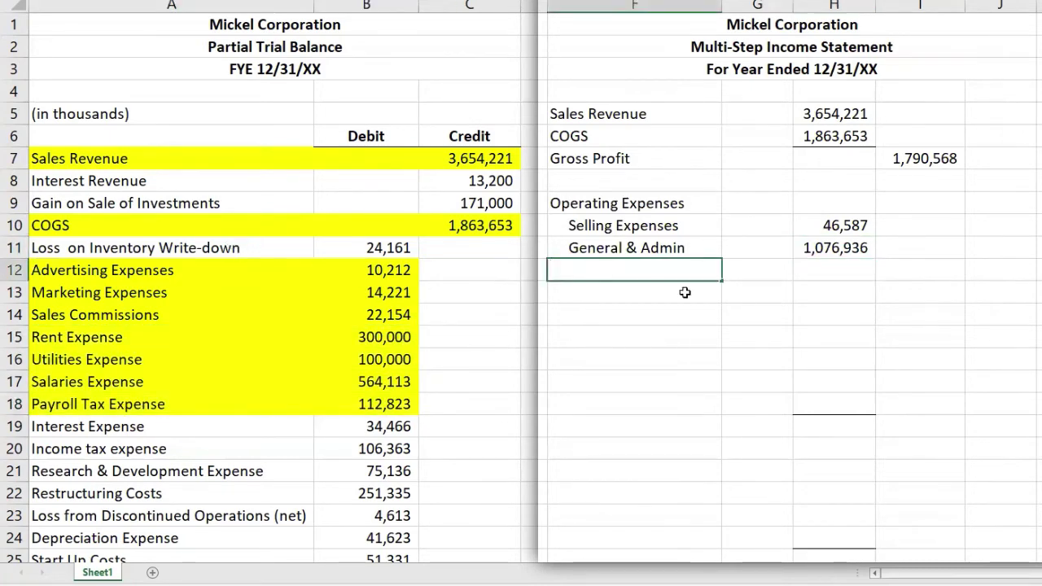
Enter the indented label Loss on Inventory Write - Down in F12
{"action": "type", "text": "Loss on In"}
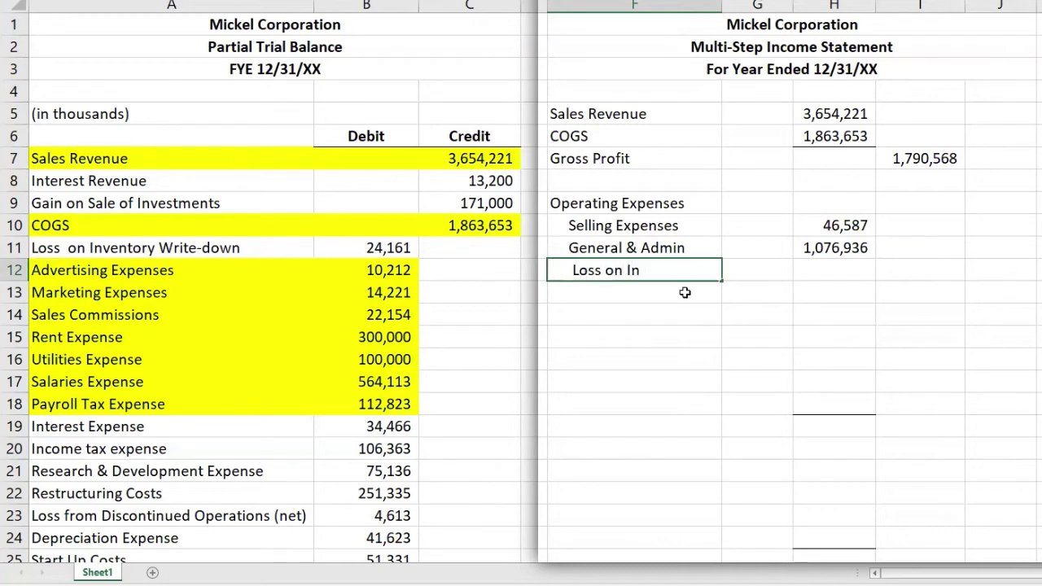
{"action": "type", "text": "ventory Write"}
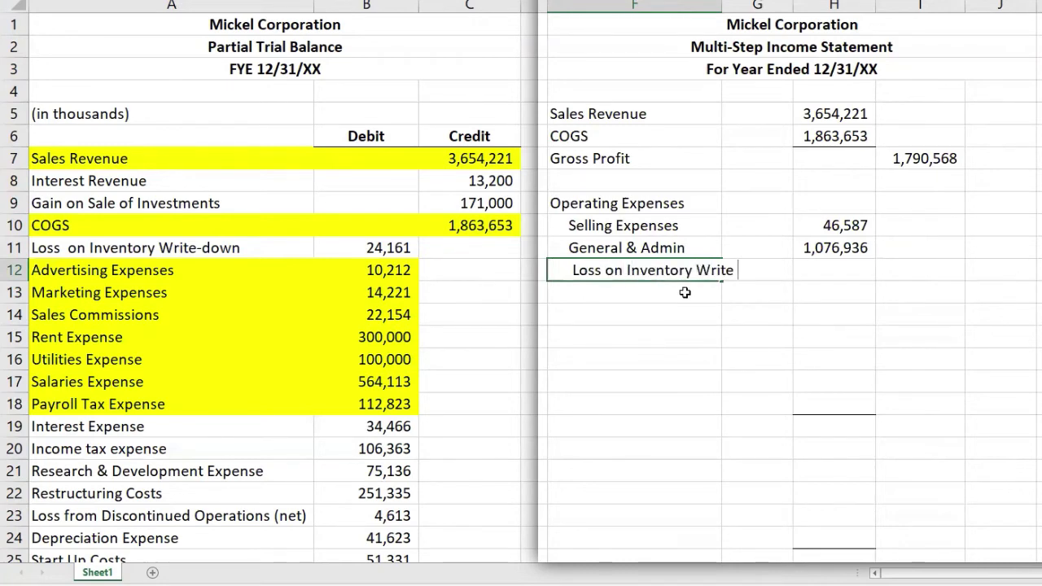
{"action": "type", "text": " -down"}
{"action": "key", "text": "BackSpace"}
{"action": "key", "text": "BackSpace"}
{"action": "key", "text": "BackSpace"}
{"action": "key", "text": "BackSpace"}
{"action": "type", "text": "Down"}
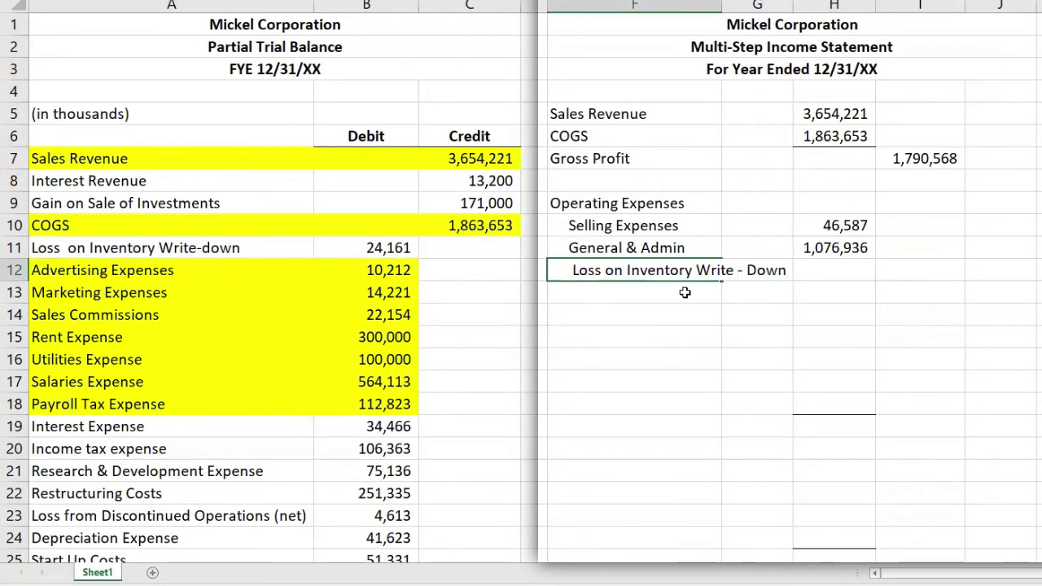
{"action": "key", "text": "Return"}
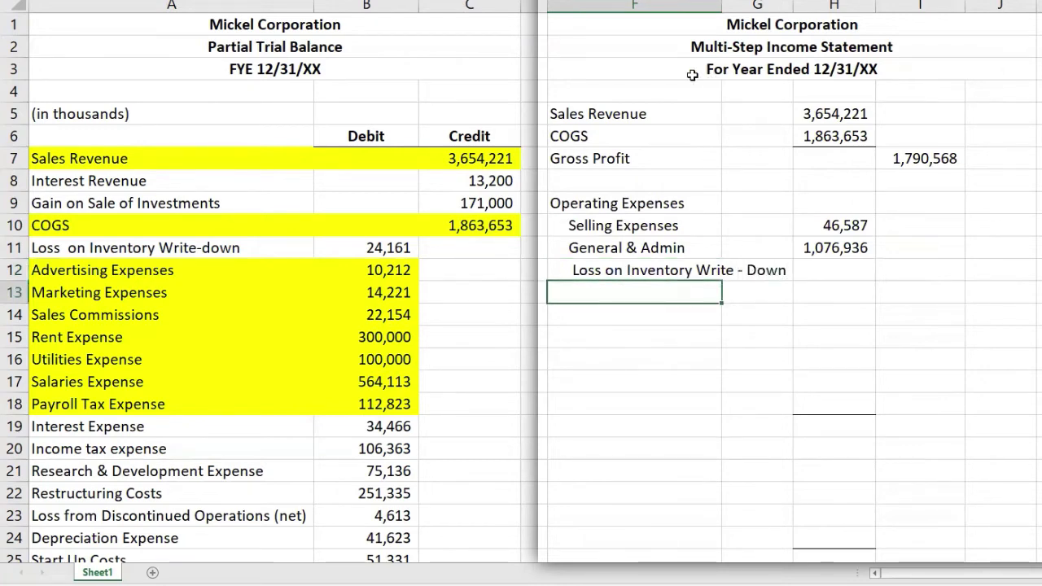
Widen column F to fit its labels and link H12 to the inventory write-down loss in B11
{"action": "double_click", "coordinate": [721, 5]}
{"action": "left_click", "coordinate": [834, 269]}
{"action": "type", "text": "="}
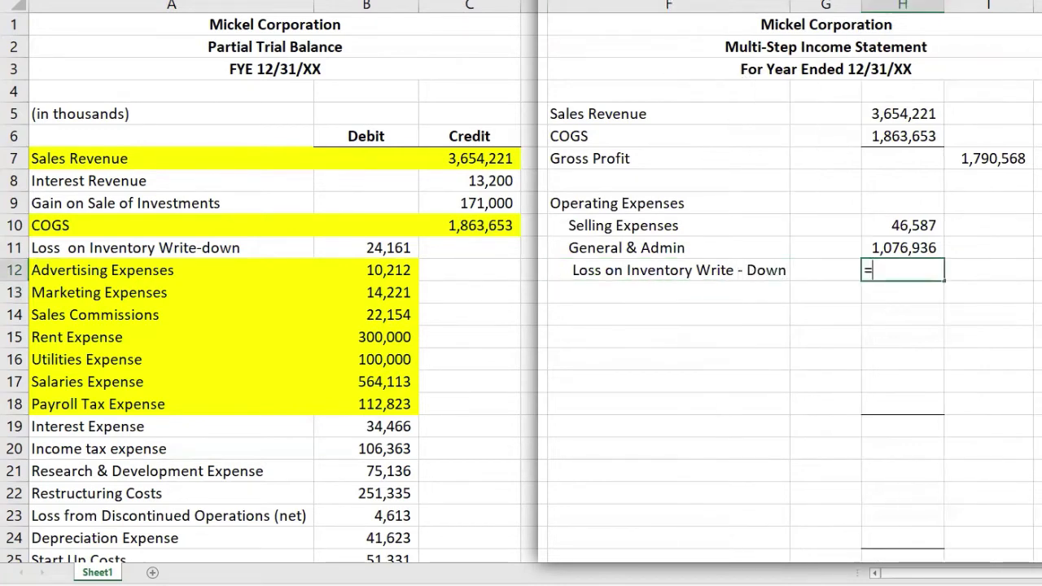
{"action": "left_click", "coordinate": [399, 249]}
{"action": "key", "text": "Return"}
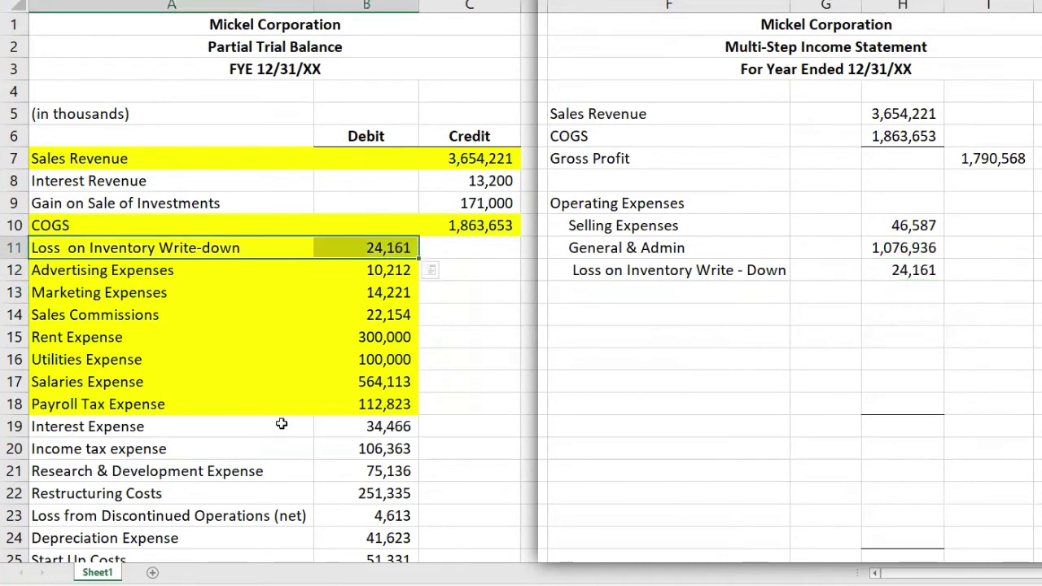
Enter the indented label Research & Development in F13
{"action": "left_click", "coordinate": [259, 471]}
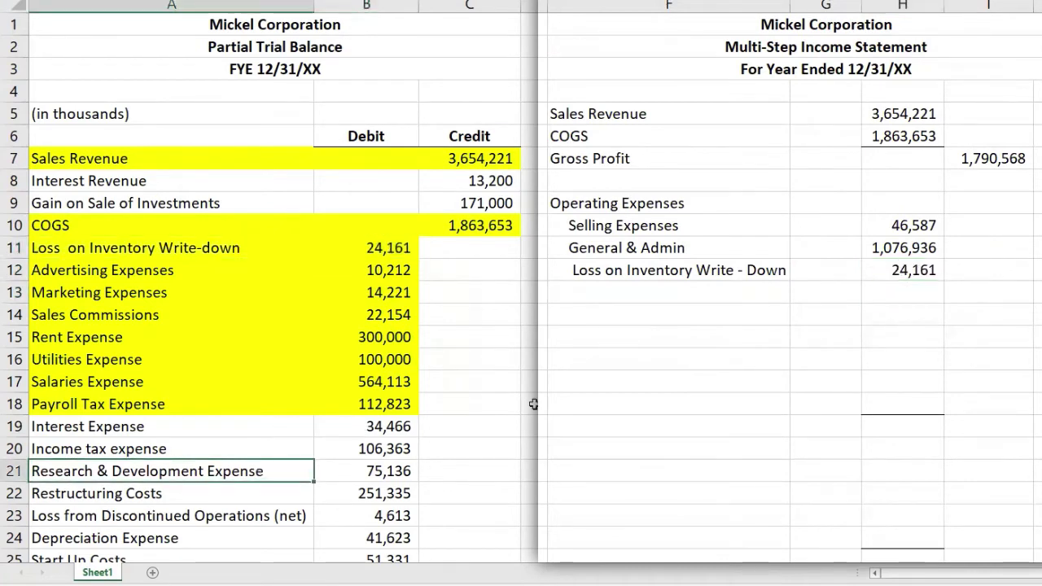
{"action": "left_click", "coordinate": [604, 294]}
{"action": "type", "text": "Re"}
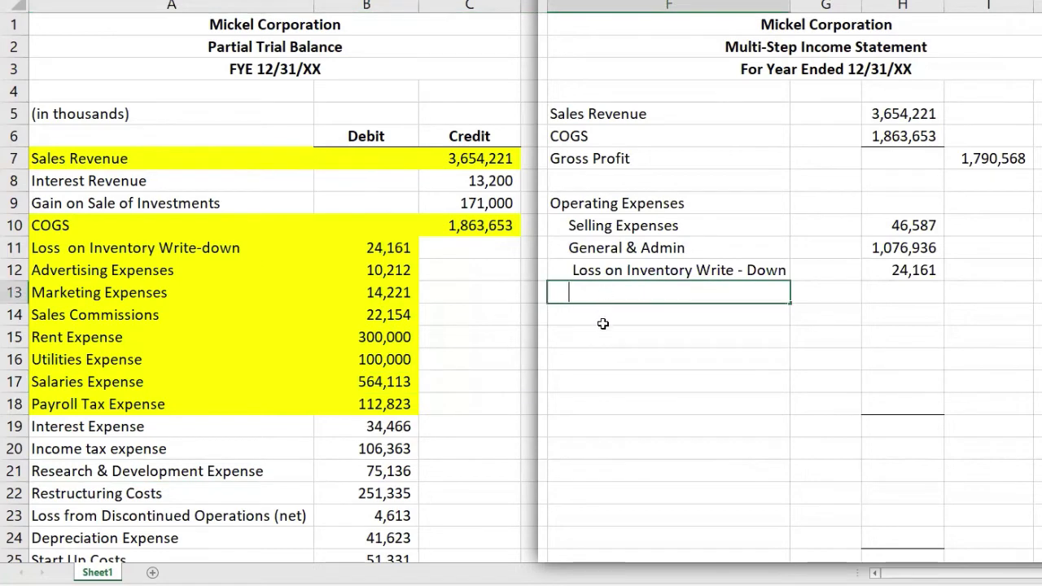
{"action": "type", "text": "search & Developme"}
{"action": "key", "text": "BackSpace"}
{"action": "key", "text": "BackSpace"}
{"action": "type", "text": "elopment"}
Link H13 to the trial balance's research and development expense in B21
{"action": "key", "text": "Tab"}
{"action": "key", "text": "Tab"}
{"action": "type", "text": "="}
{"action": "left_click", "coordinate": [365, 474]}
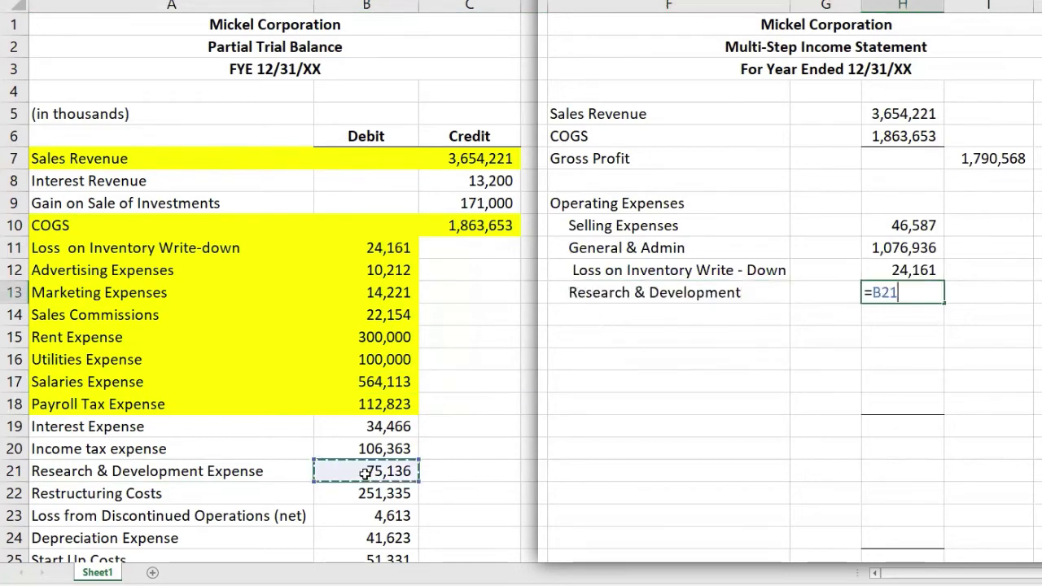
{"action": "key", "text": "Return"}
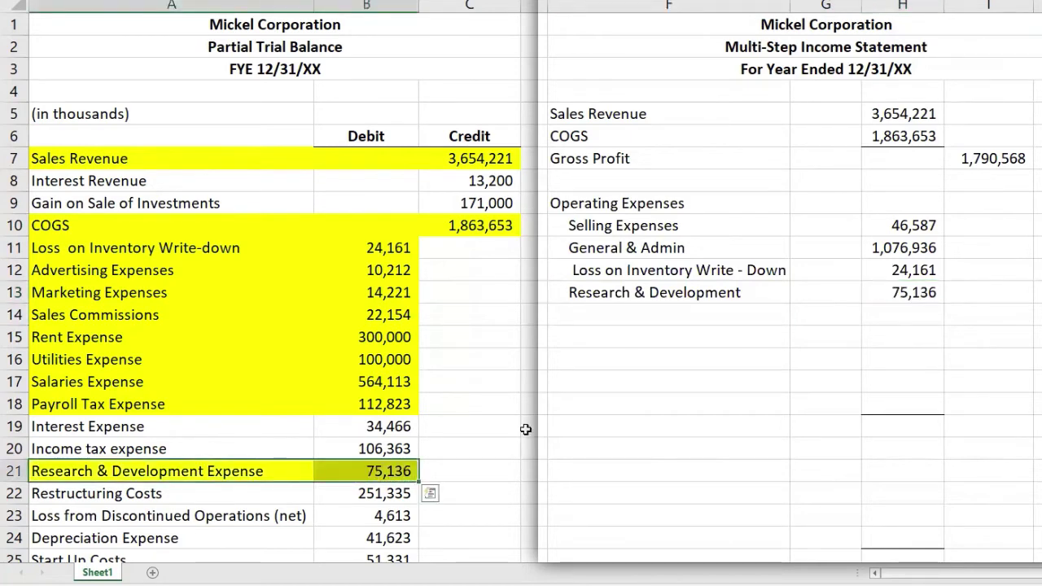
Copy the Restructuring Costs entry from the trial balance into row 14 of the income statement's operating expenses
{"action": "scroll", "coordinate": [187, 362], "scroll_direction": "down", "scroll_amount": 2}
{"action": "left_click", "coordinate": [178, 361]}
{"action": "left_click_drag", "start_coordinate": [177, 360], "coordinate": [337, 359]}
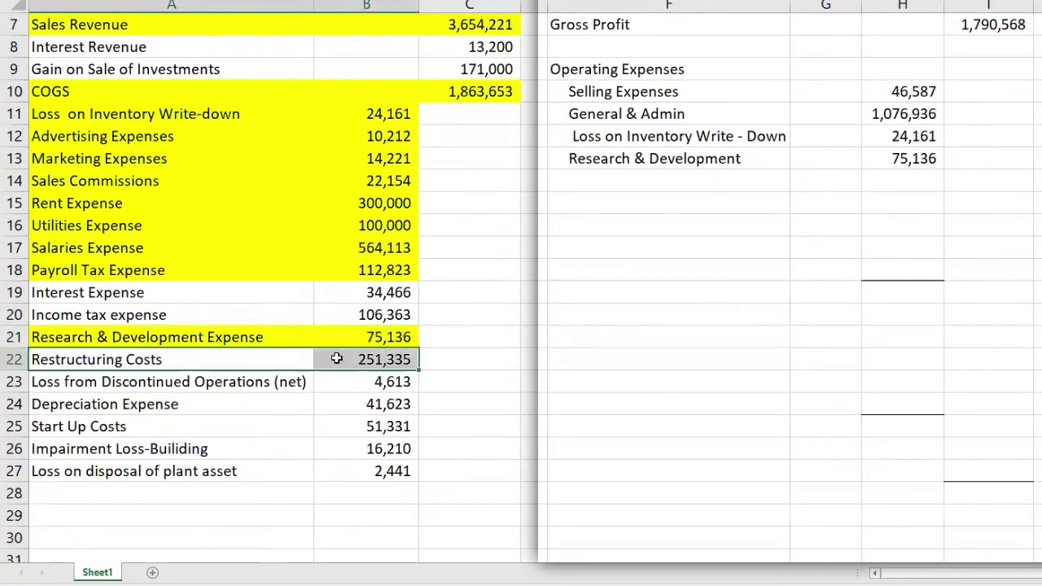
{"action": "key", "text": "ctrl+c"}
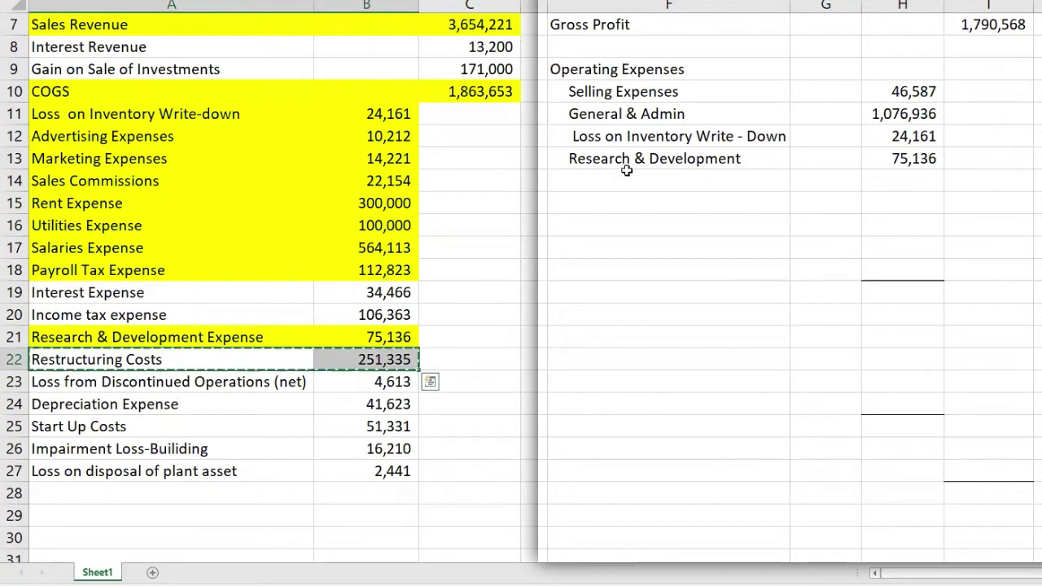
{"action": "left_click", "coordinate": [643, 182]}
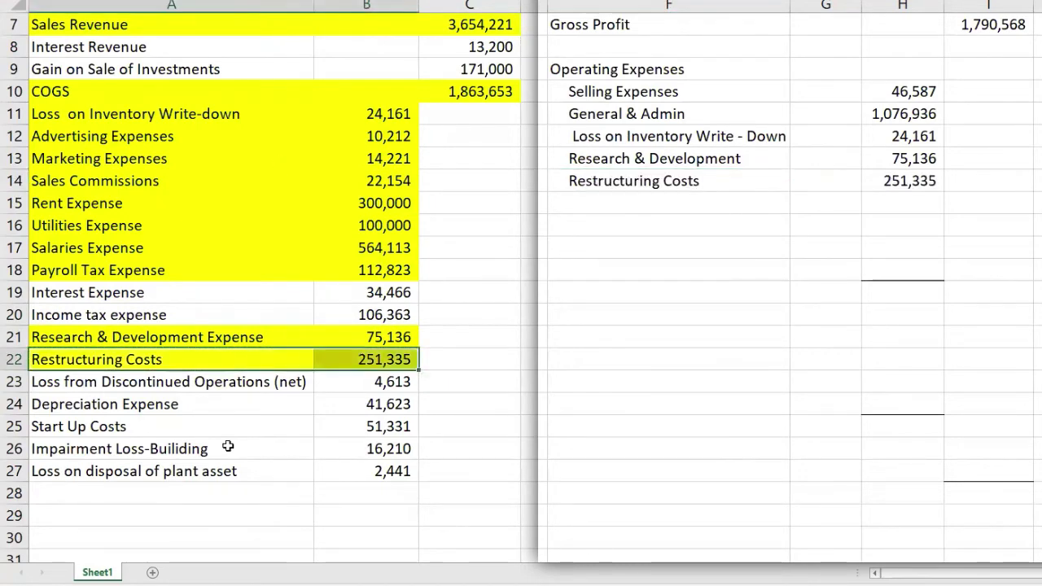
Add an indented Depreciation Expenses line in row 15 linked to B24, and highlight that trial balance account yellow
{"action": "left_click", "coordinate": [209, 400]}
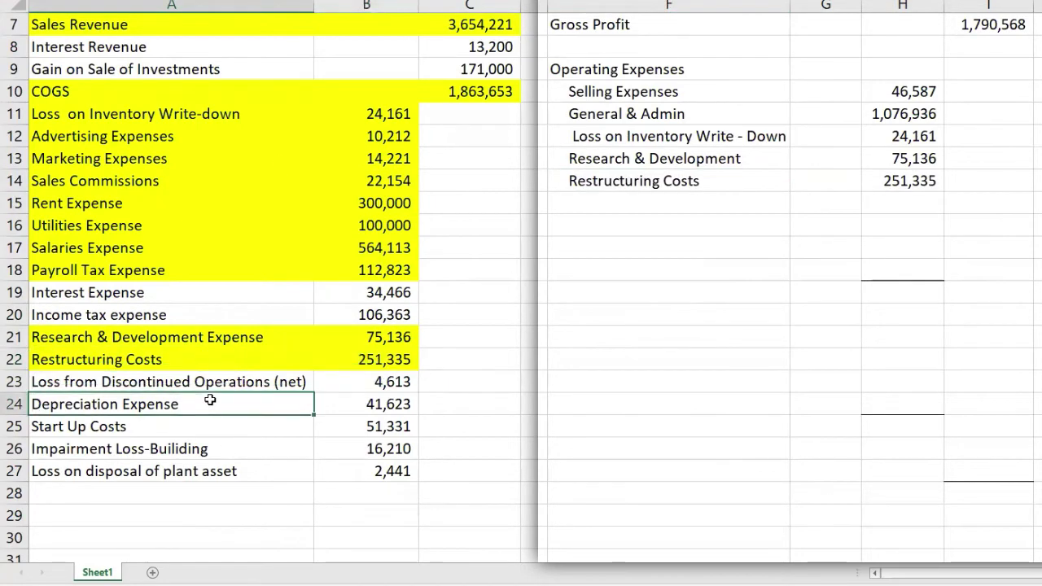
{"action": "left_click", "coordinate": [672, 204]}
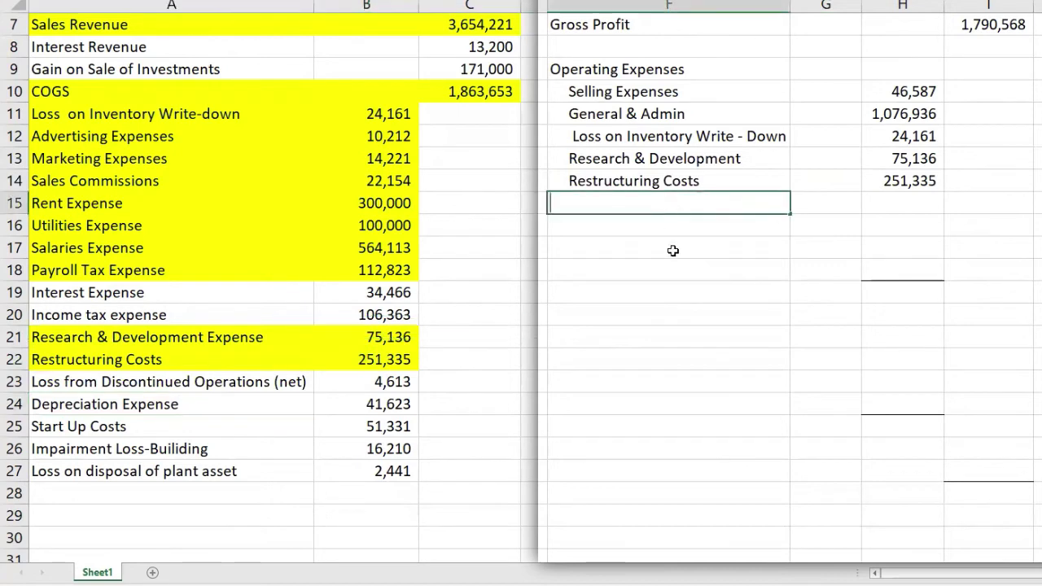
{"action": "type", "text": "Depreciation Expenses"}
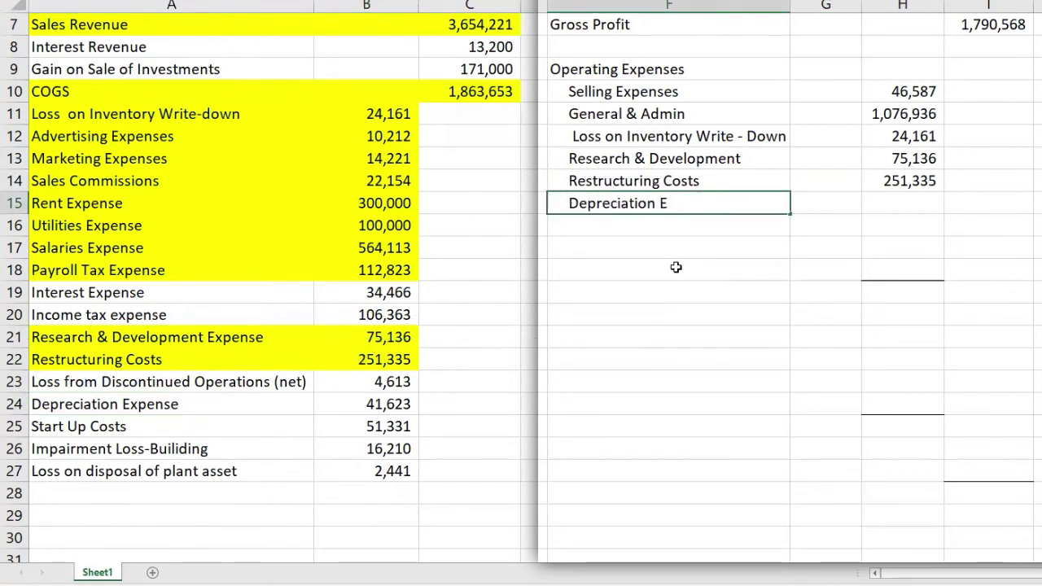
{"action": "key", "text": "Tab"}
{"action": "key", "text": "Tab"}
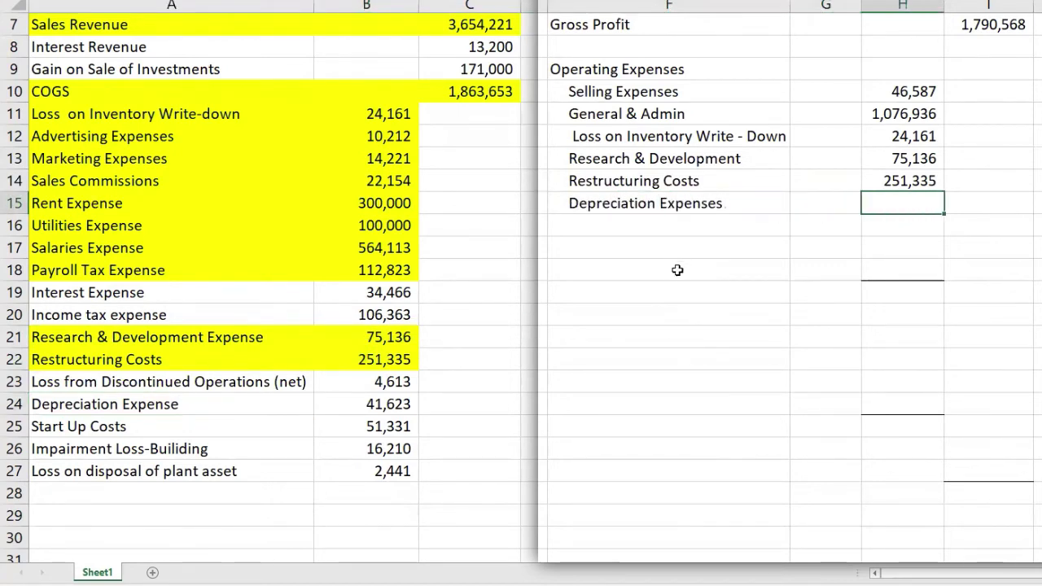
{"action": "type", "text": "="}
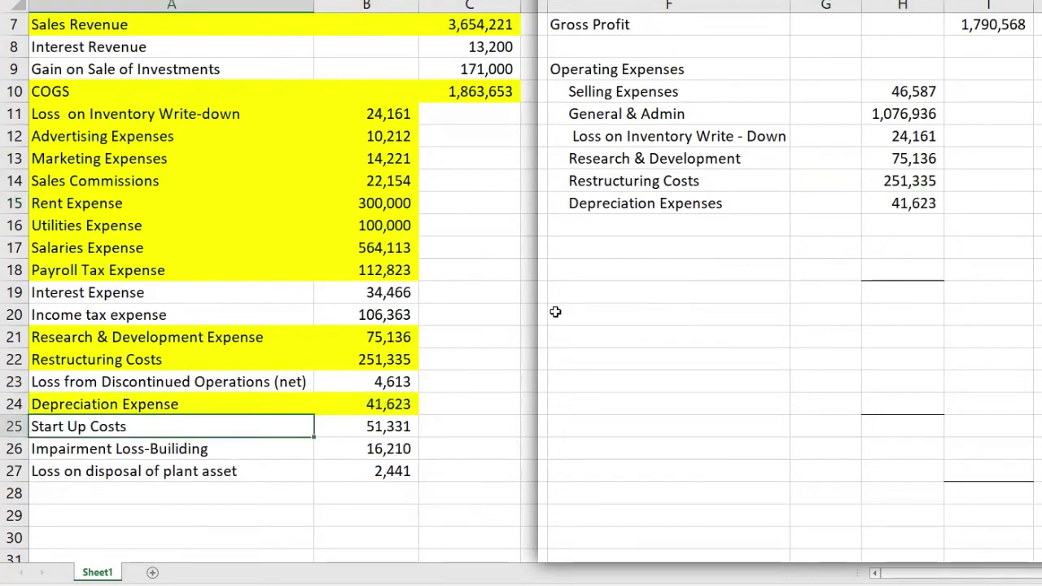
Add an indented Start Up Costs line in row 16 linked to B25, and highlight that trial balance account yellow
{"action": "left_click", "coordinate": [611, 224]}
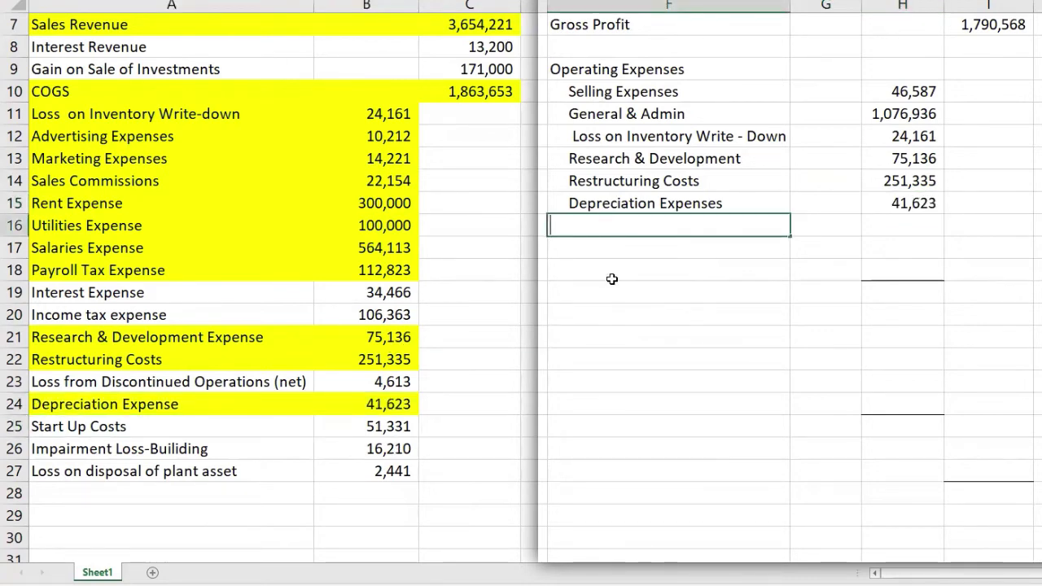
{"action": "type", "text": "Start "}
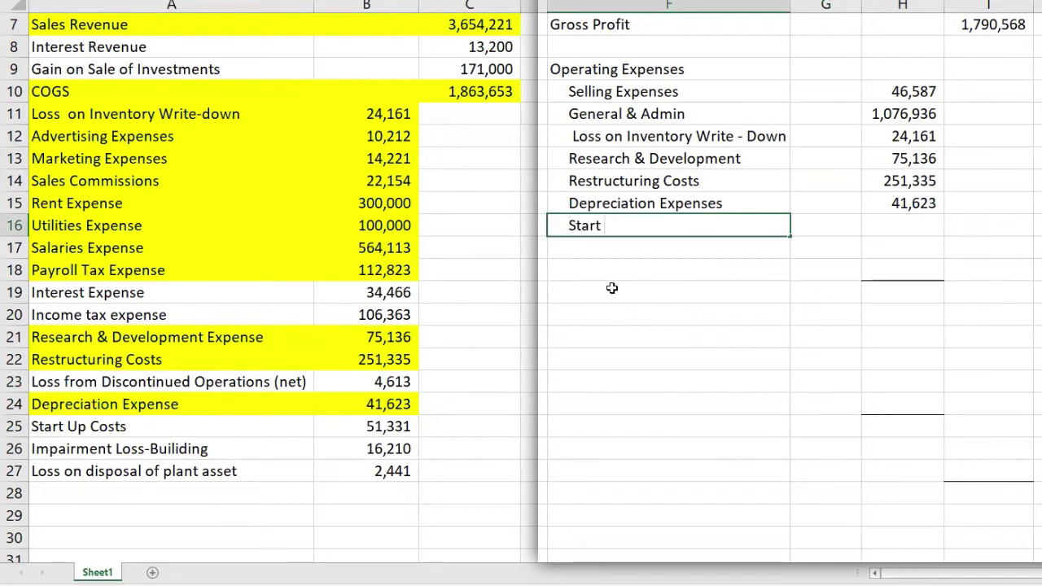
{"action": "type", "text": "Up Costs"}
{"action": "key", "text": "Tab"}
{"action": "key", "text": "Tab"}
{"action": "type", "text": "="}
{"action": "left_click", "coordinate": [345, 426]}
{"action": "key", "text": "Return"}
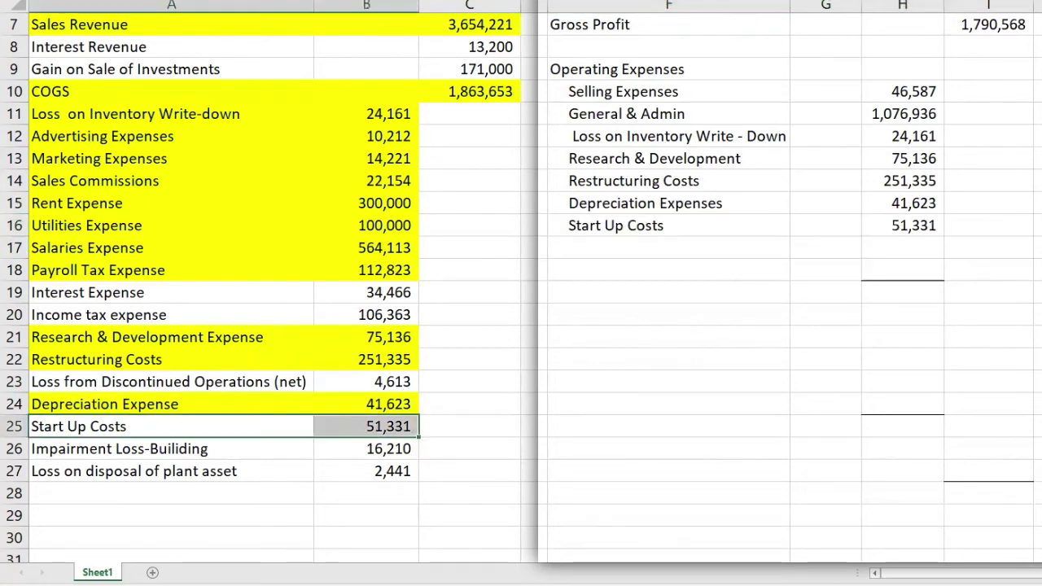
{"action": "key", "text": "F4"}
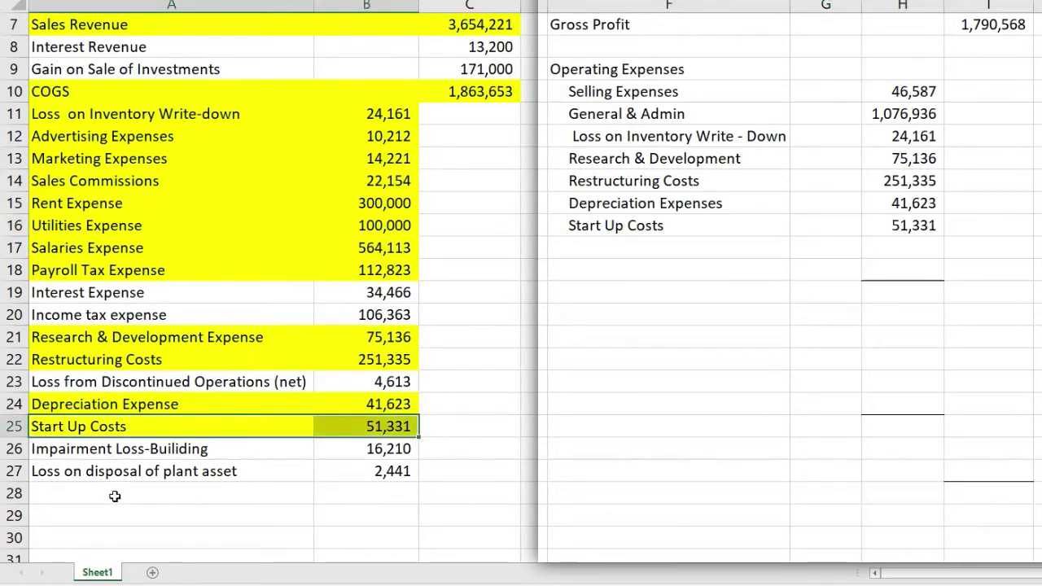
Add an indented Impairment Loss - Building line in row 17 with the amount 16,210, and highlight its trial balance account yellow
{"action": "left_click", "coordinate": [117, 454]}
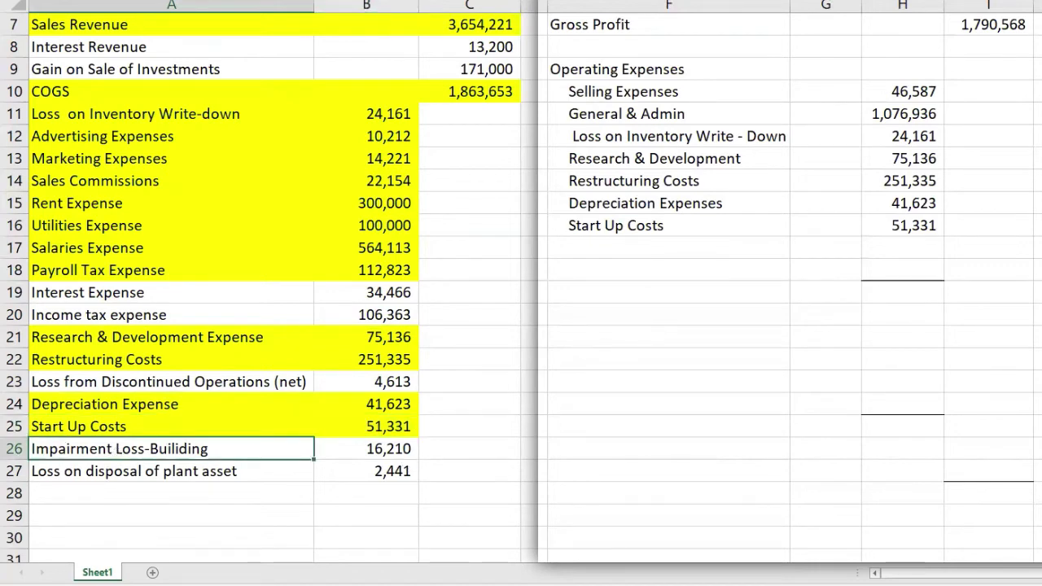
{"action": "left_click", "coordinate": [597, 254]}
{"action": "type", "text": "Impair"}
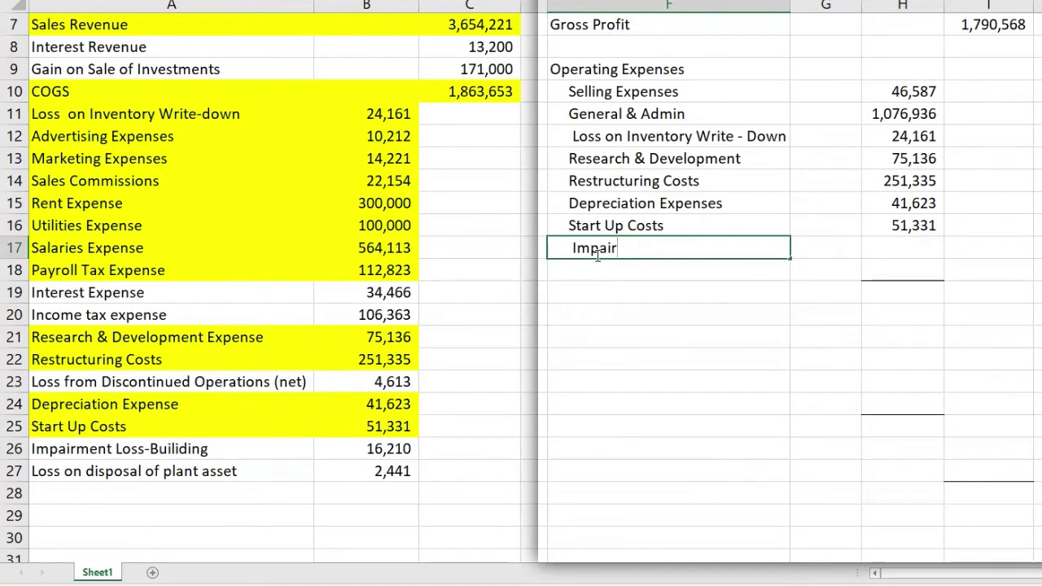
{"action": "type", "text": "ment Loss - Building"}
{"action": "key", "text": "Tab"}
{"action": "key", "text": "Tab"}
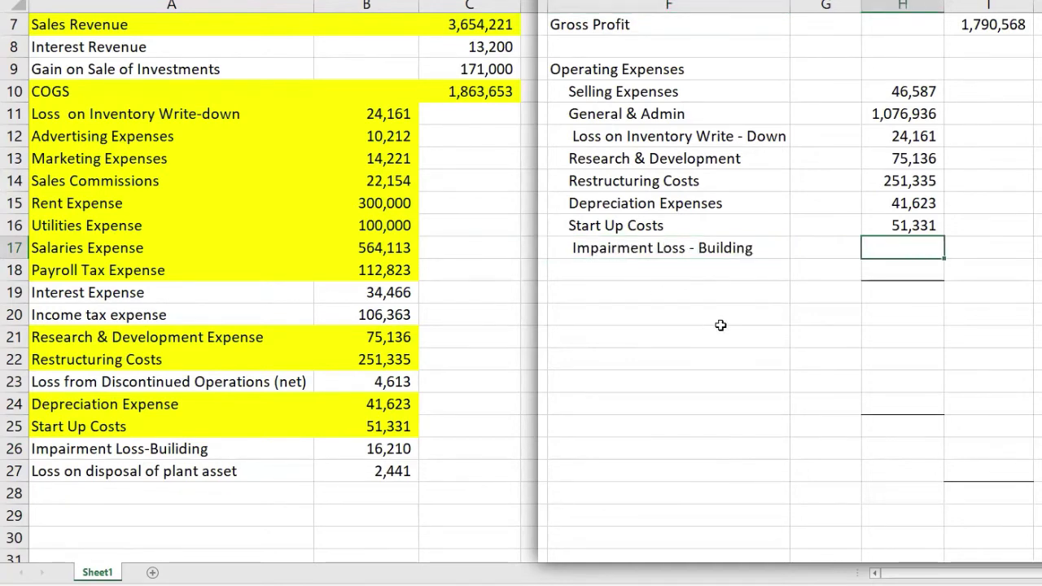
{"action": "type", "text": "16210"}
Add an indented Loss on disposal of Plant assets line in row 18 linked to B27, and highlight its trial balance account yellow
{"action": "left_click", "coordinate": [172, 467]}
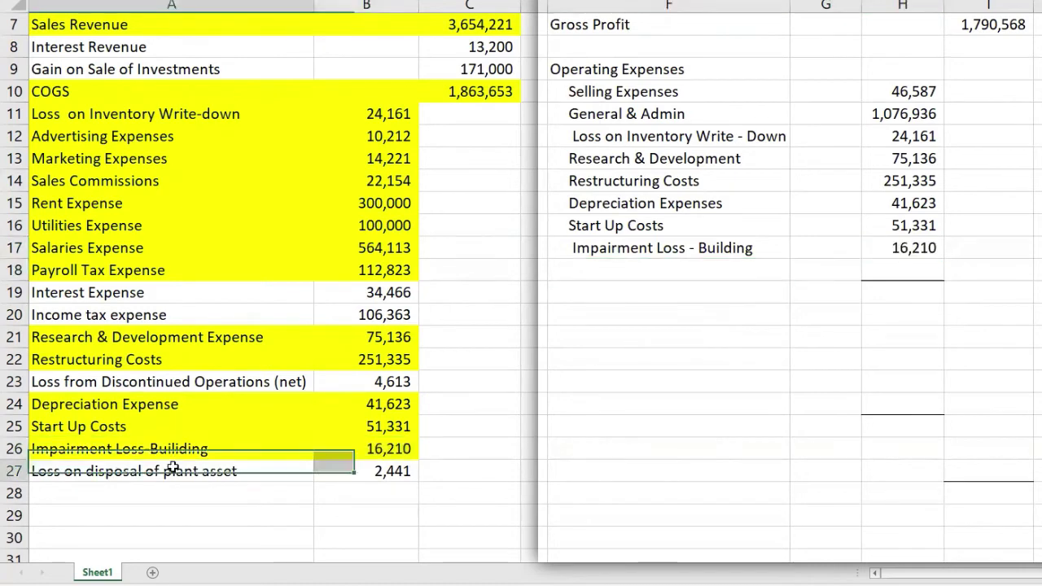
{"action": "left_click", "coordinate": [627, 272]}
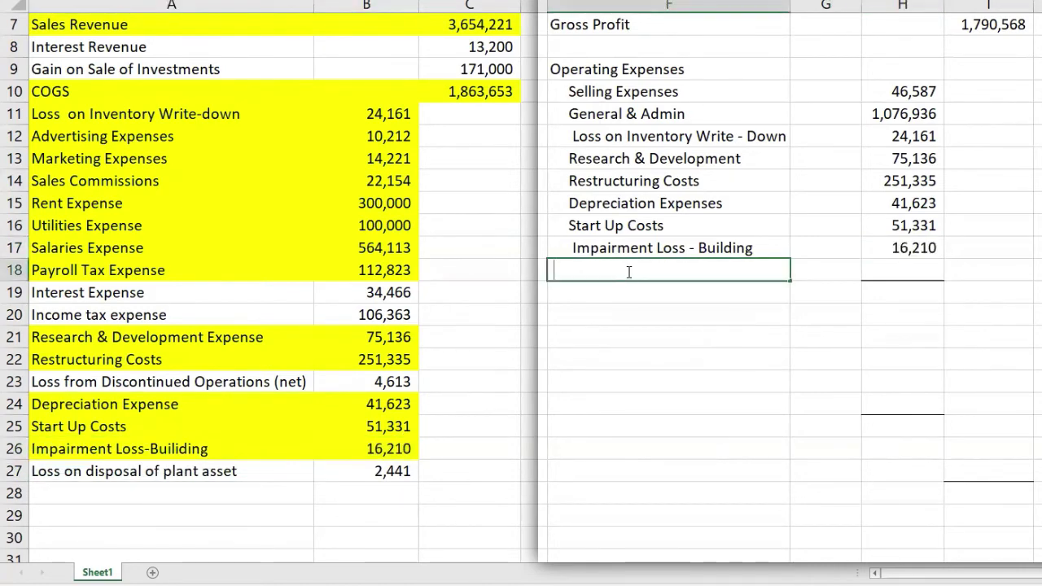
{"action": "type", "text": "Loss on disposal of Plant assets"}
{"action": "key", "text": "Tab"}
{"action": "key", "text": "Tab"}
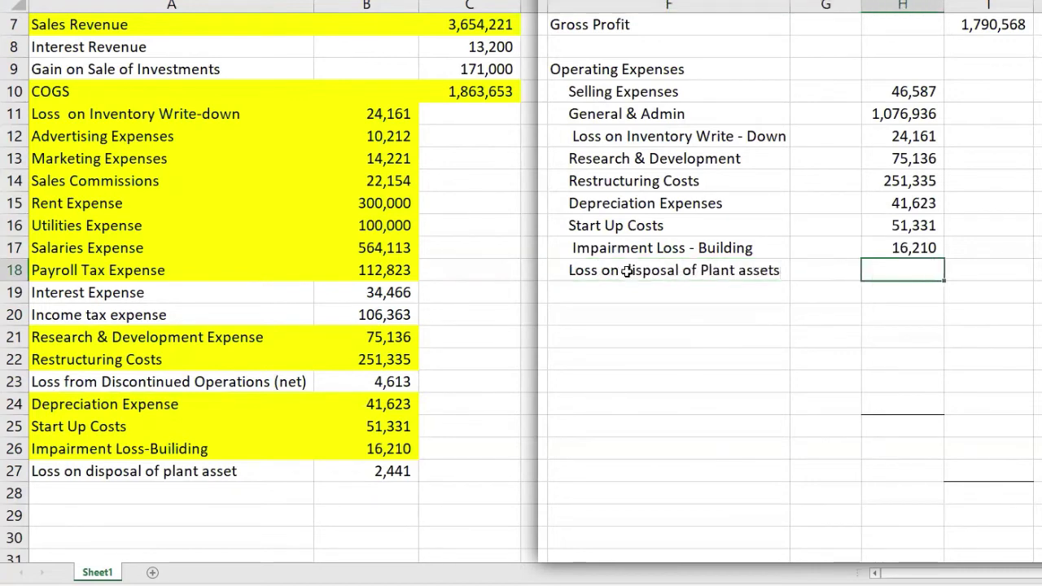
{"action": "type", "text": "="}
{"action": "left_click", "coordinate": [366, 470]}
{"action": "key", "text": "Return"}
{"action": "left_click_drag", "start_coordinate": [171, 470], "coordinate": [367, 470]}
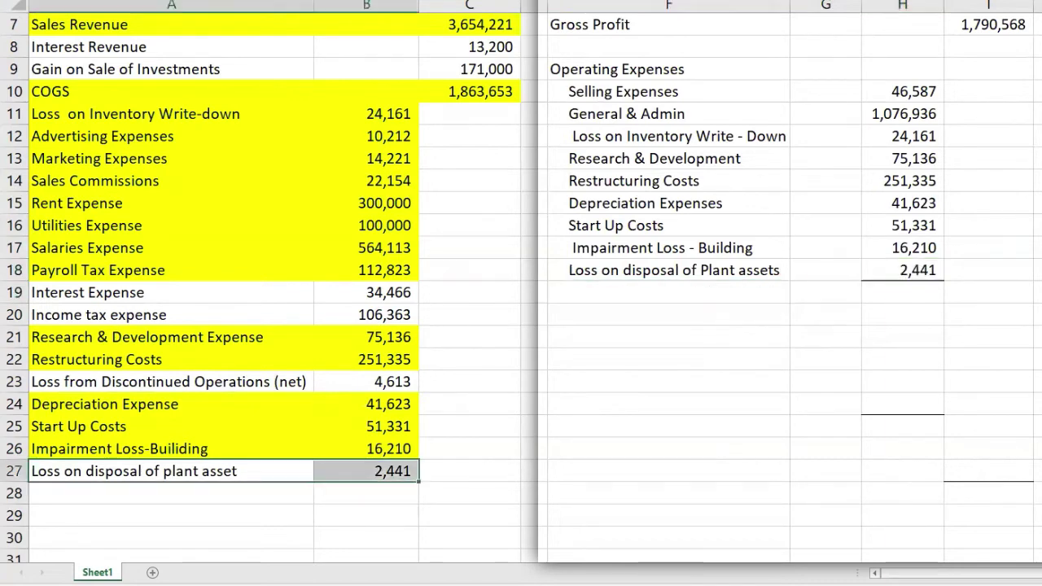
{"action": "key", "text": "F4"}
Label F19 Total Operating Expenses and sum the operating expenses in H10:H18 in I19
{"action": "left_click", "coordinate": [565, 319]}
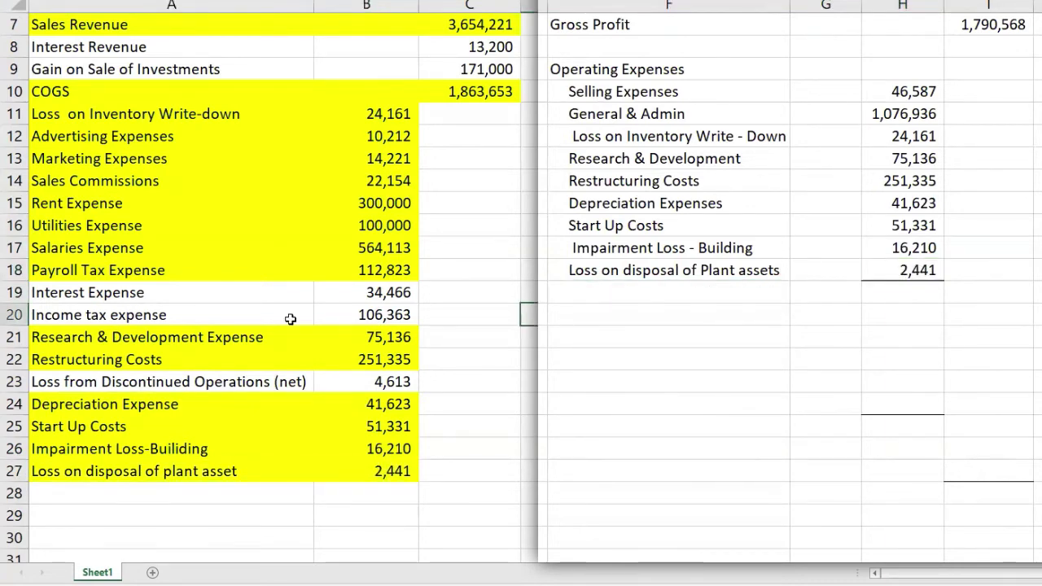
{"action": "scroll", "coordinate": [291, 318], "scroll_direction": "up", "scroll_amount": 2}
{"action": "left_click", "coordinate": [701, 430]}
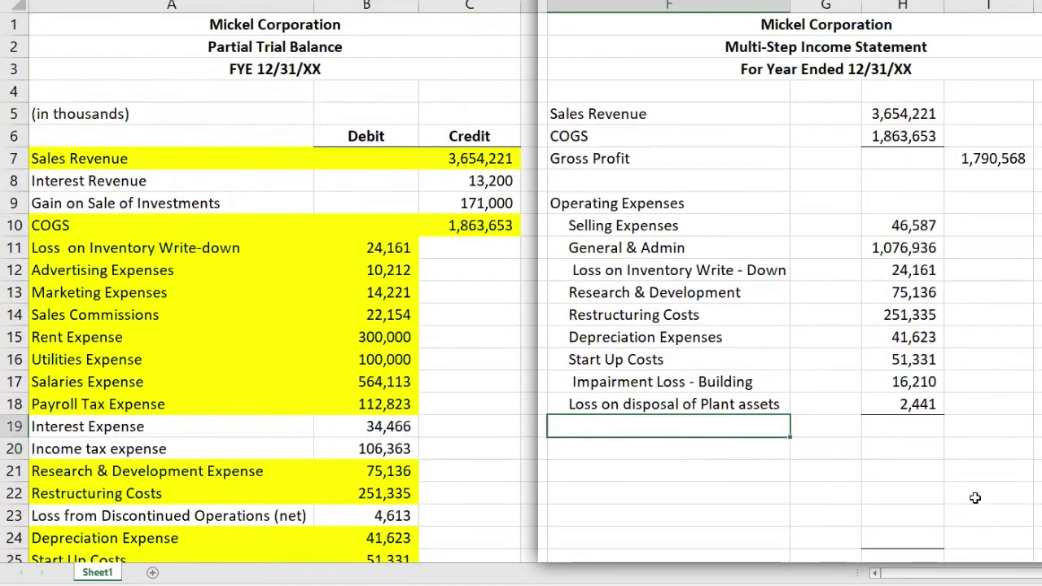
{"action": "type", "text": "Total Operating Expenses"}
{"action": "left_click", "coordinate": [988, 426]}
{"action": "key", "text": "alt+equal"}
{"action": "left_click_drag", "start_coordinate": [902, 226], "coordinate": [928, 402]}
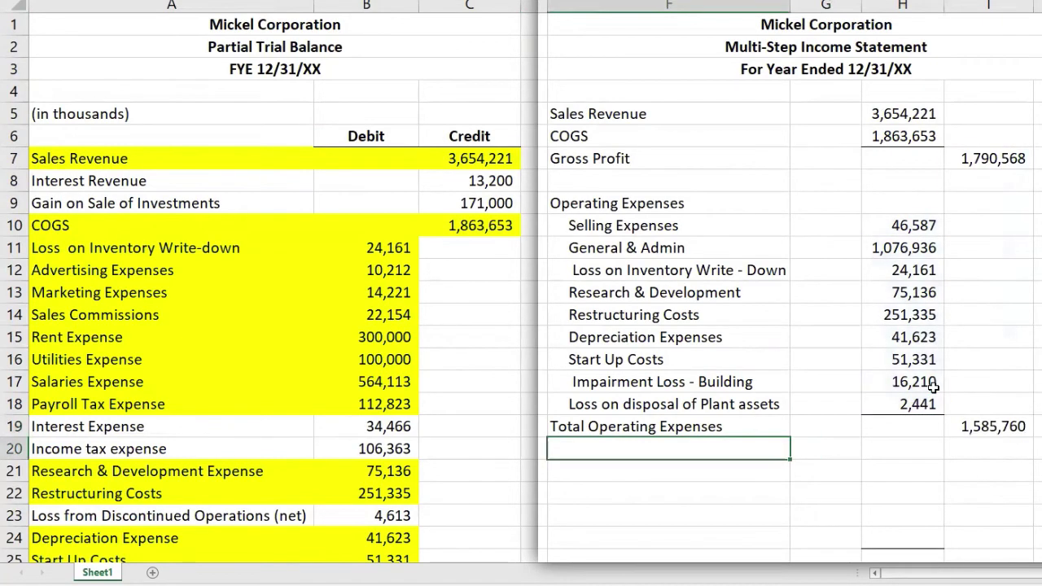
Enter the section heading Other income (expenses) in F21
{"action": "left_click", "coordinate": [730, 479]}
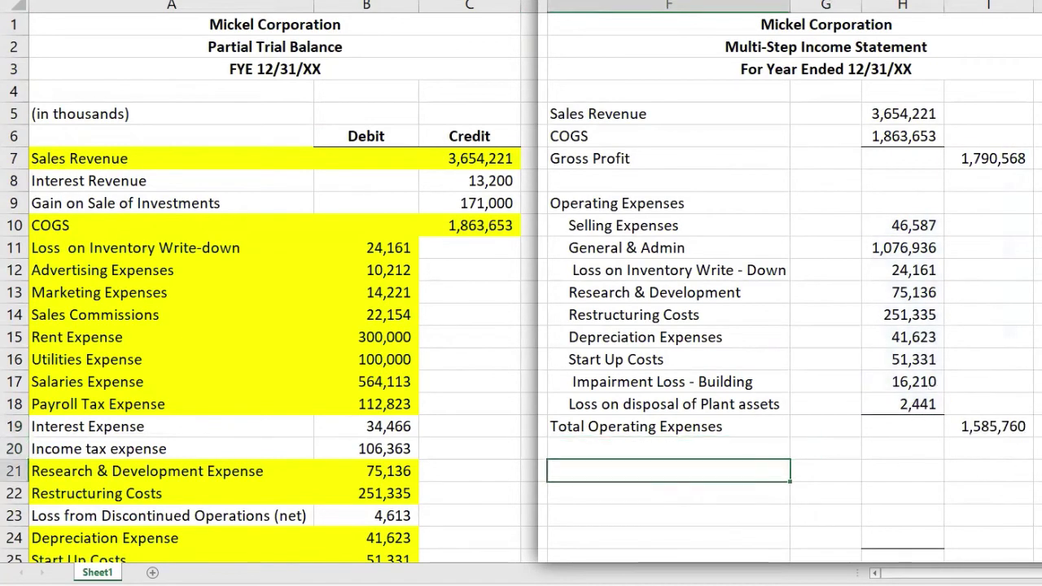
{"action": "type", "text": "Other"}
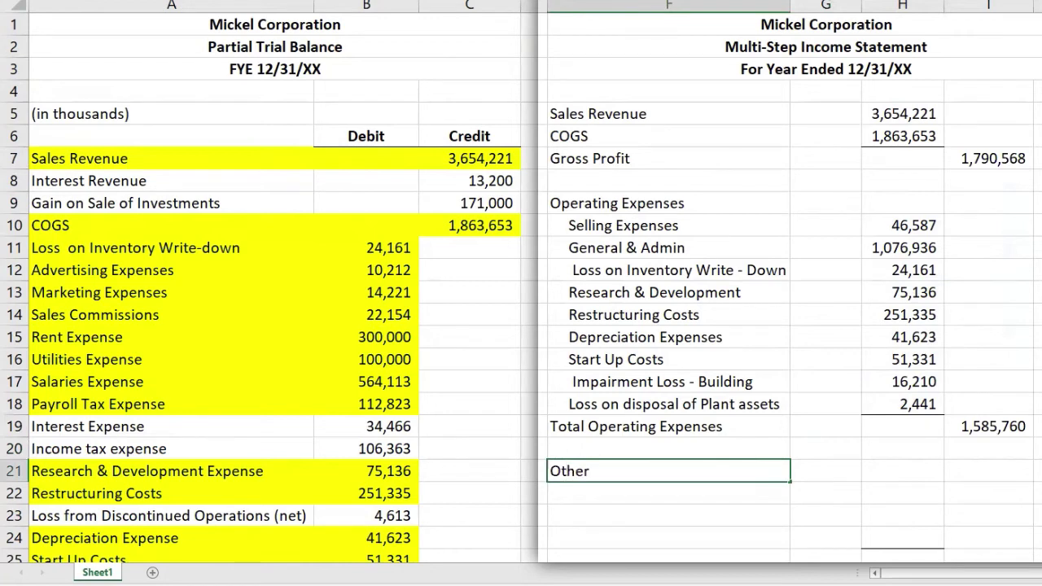
{"action": "type", "text": " income (expenses"}
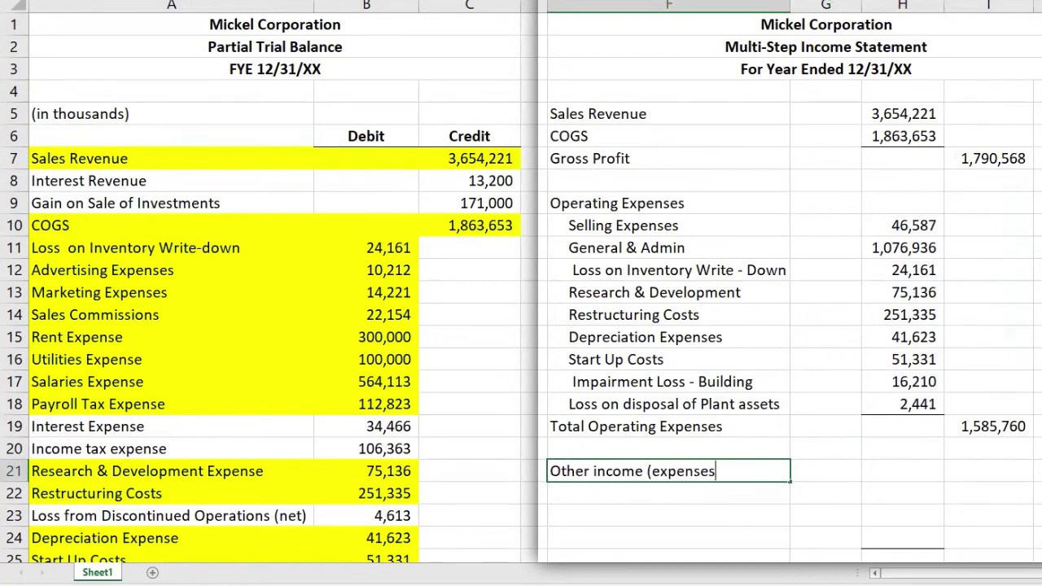
{"action": "type", "text": ")"}
{"action": "key", "text": "Return"}
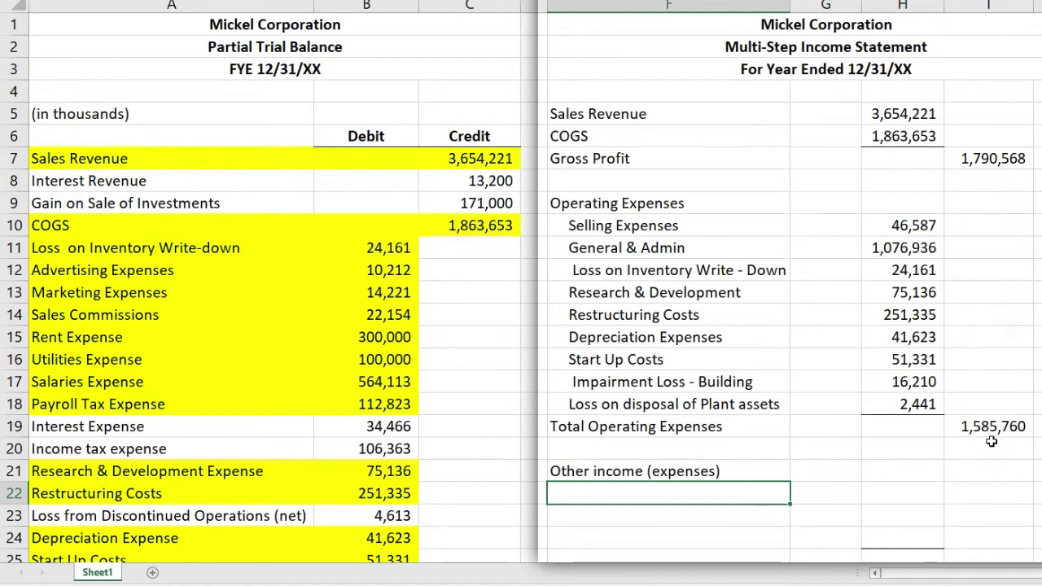
Enter Interest Revenue in F22 and link H22 to the trial balance amount in C8
{"action": "type", "text": "Interest Revenue"}
{"action": "key", "text": "Tab"}
{"action": "key", "text": "Tab"}
{"action": "type", "text": "="}
{"action": "left_click", "coordinate": [477, 181]}
{"action": "key", "text": "Return"}
Add Gain on Sale of Investment in row 23 linked to C9, and highlight the trial balance's interest revenue and investment gain rows yellow
{"action": "type", "text": "Gain on Sale of Investment"}
{"action": "key", "text": "Tab"}
{"action": "key", "text": "Tab"}
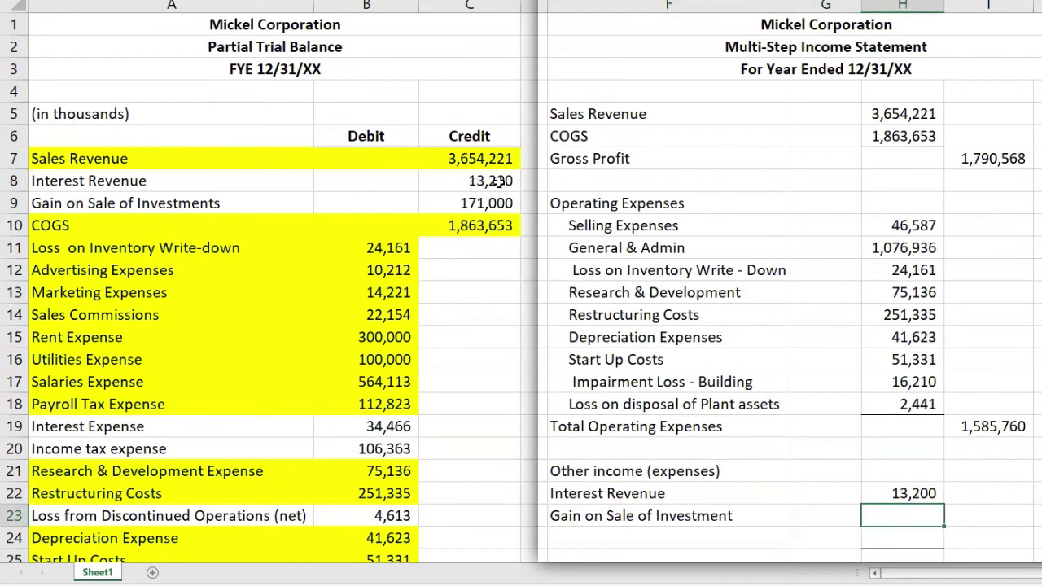
{"action": "type", "text": "="}
{"action": "left_click", "coordinate": [492, 203]}
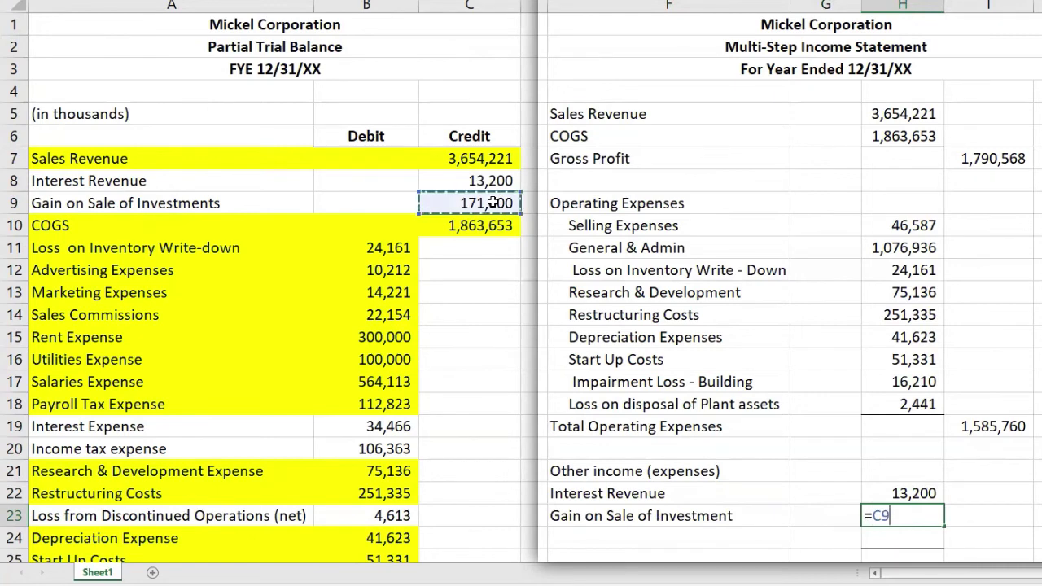
{"action": "key", "text": "Return"}
{"action": "left_click_drag", "start_coordinate": [163, 181], "coordinate": [481, 203]}
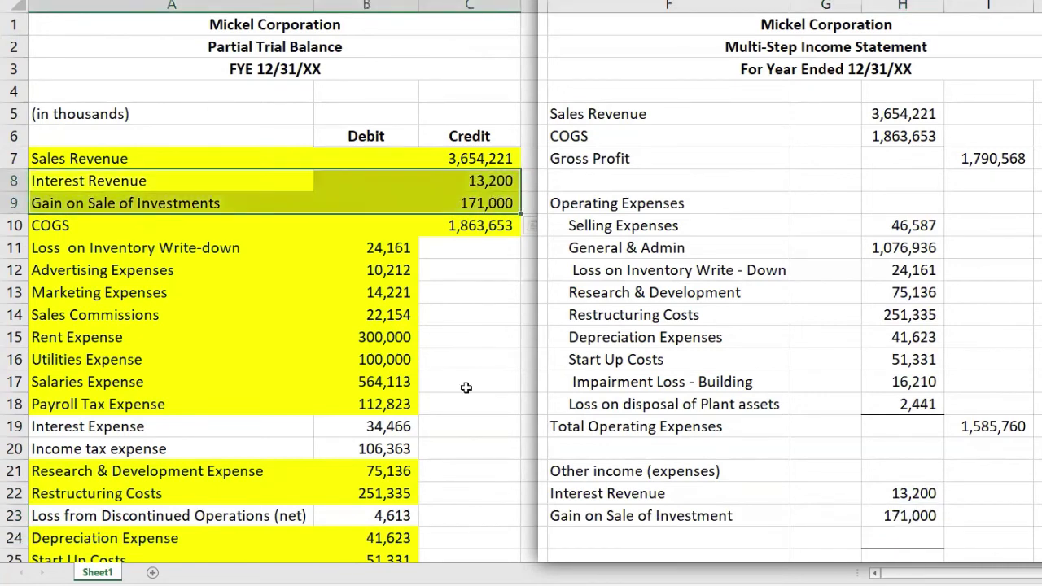
{"action": "left_click", "coordinate": [466, 388]}
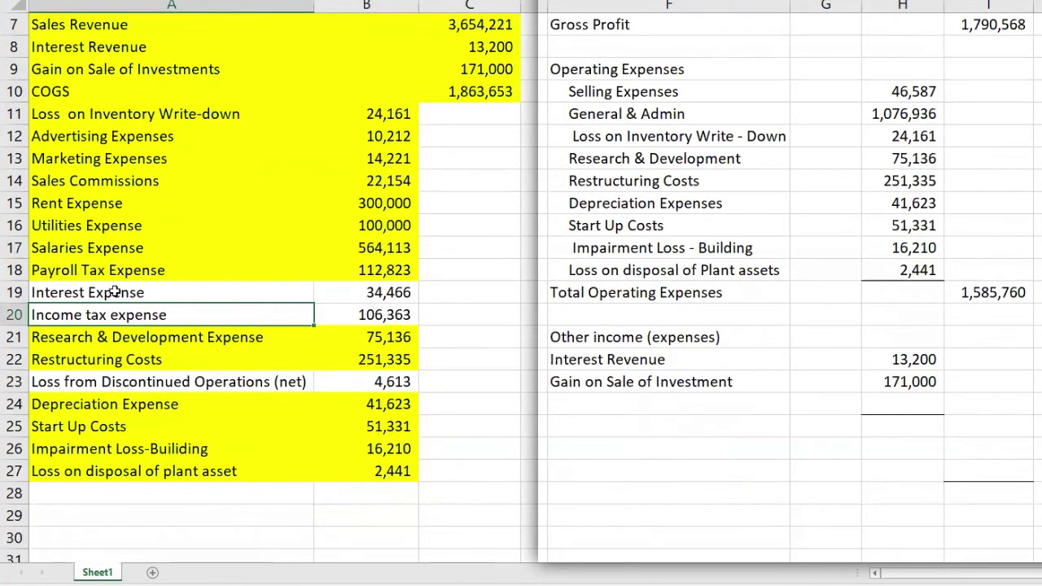
Add Interest Expense in row 24 linked to B19, and highlight that trial balance account yellow
{"action": "left_click_drag", "start_coordinate": [119, 292], "coordinate": [355, 294]}
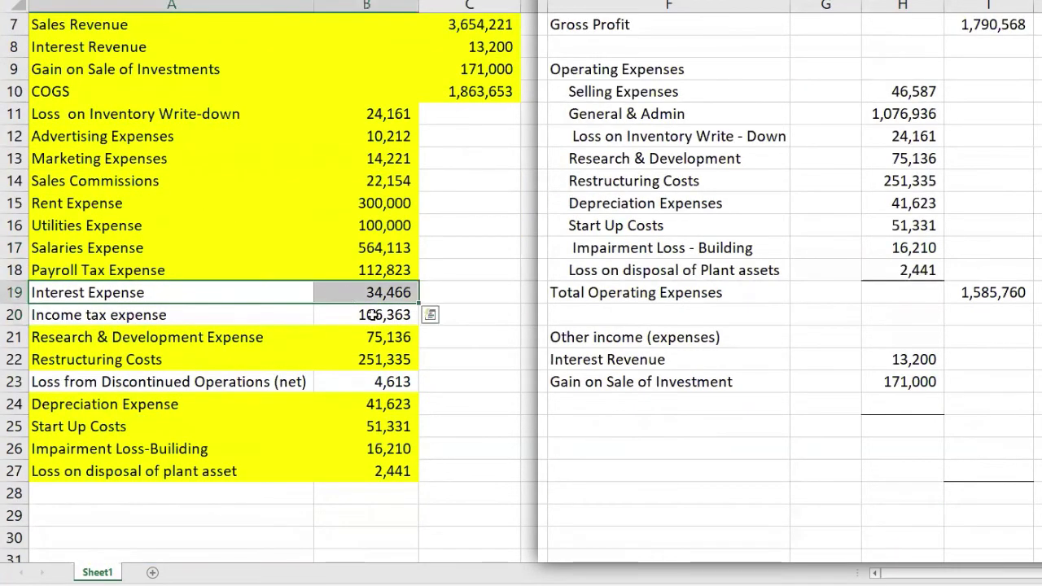
{"action": "left_click", "coordinate": [701, 407]}
{"action": "type", "text": "Interest Expens"}
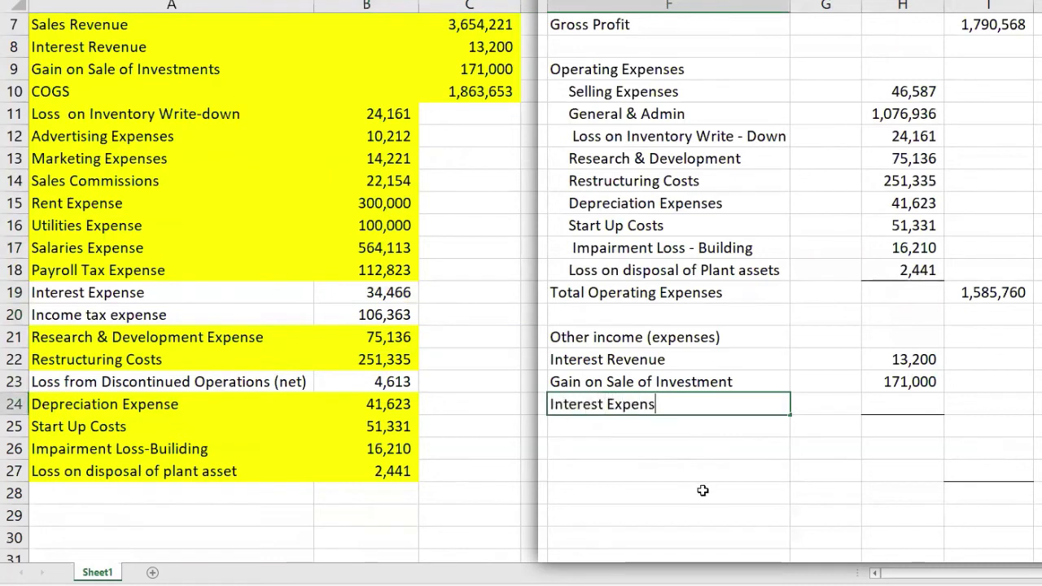
{"action": "type", "text": "e"}
{"action": "key", "text": "Tab"}
{"action": "key", "text": "Tab"}
{"action": "type", "text": "="}
{"action": "left_click", "coordinate": [352, 294]}
{"action": "key", "text": "Return"}
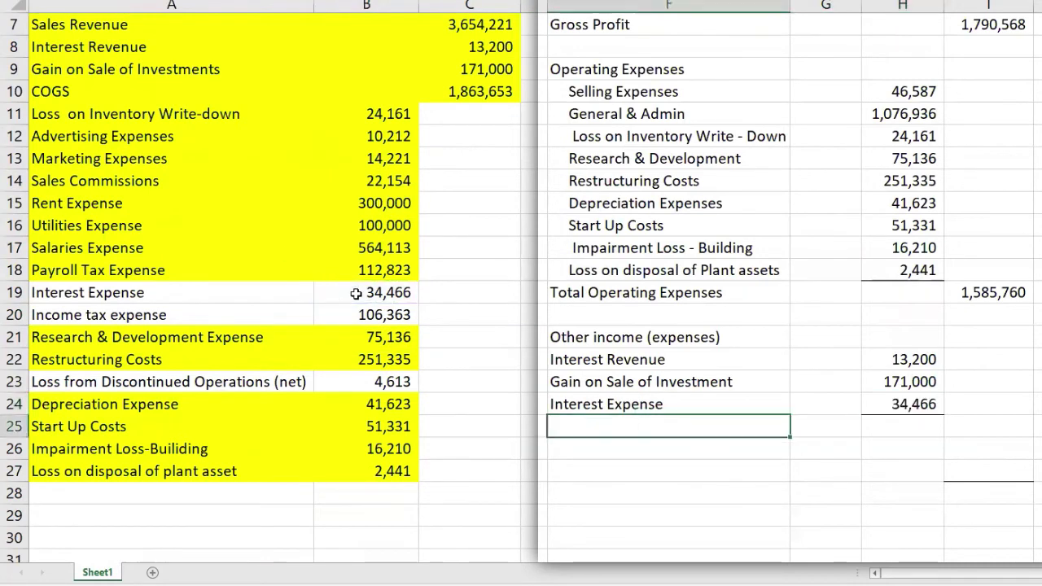
{"action": "left_click", "coordinate": [356, 294]}
{"action": "key", "text": "F4"}
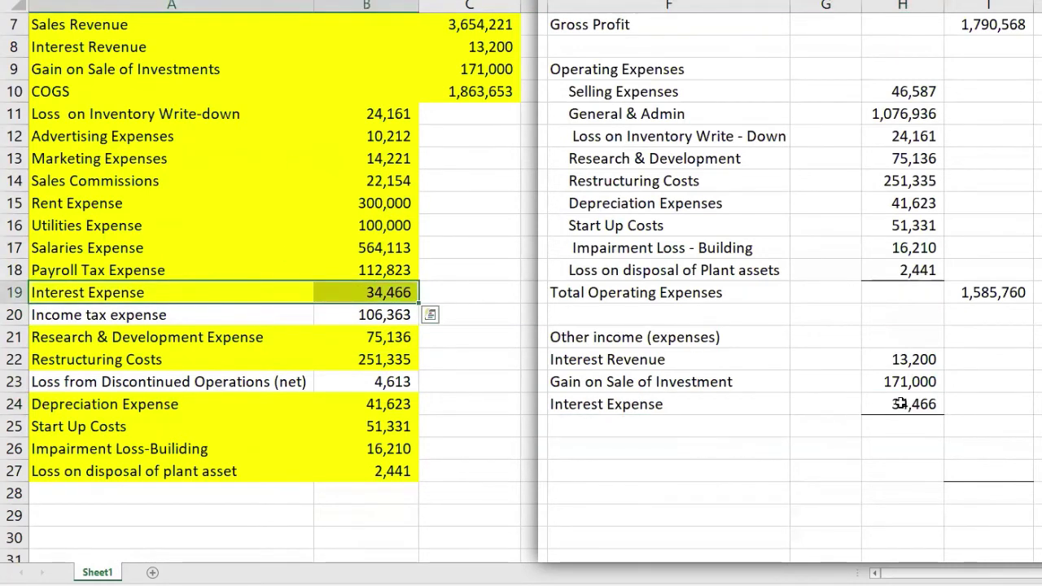
Make the linked interest expense in H24 negative by adding a minus sign to its formula
{"action": "left_click", "coordinate": [899, 403]}
{"action": "double_click", "coordinate": [887, 403]}
{"action": "left_click", "coordinate": [874, 403]}
{"action": "type", "text": "-"}
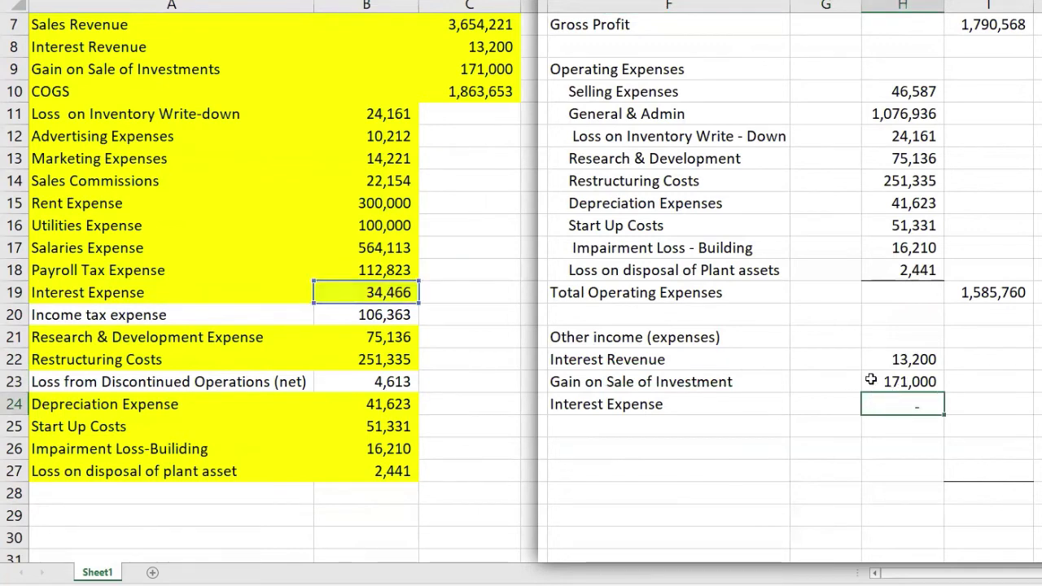
Label F25 Total Other income (expenses) and total the three other income and expense amounts in I25
{"action": "left_click", "coordinate": [738, 427]}
{"action": "type", "text": "Ot"}
{"action": "key", "text": "BackSpace"}
{"action": "key", "text": "BackSpace"}
{"action": "key", "text": "BackSpace"}
{"action": "type", "text": "Total Othe"}
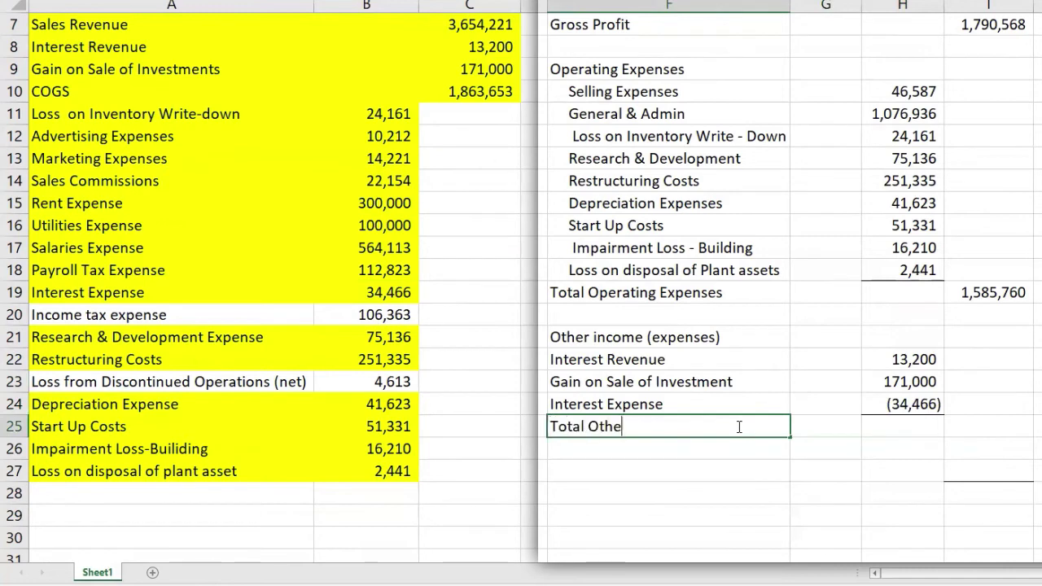
{"action": "type", "text": "r income (expenses)"}
{"action": "key", "text": "Return"}
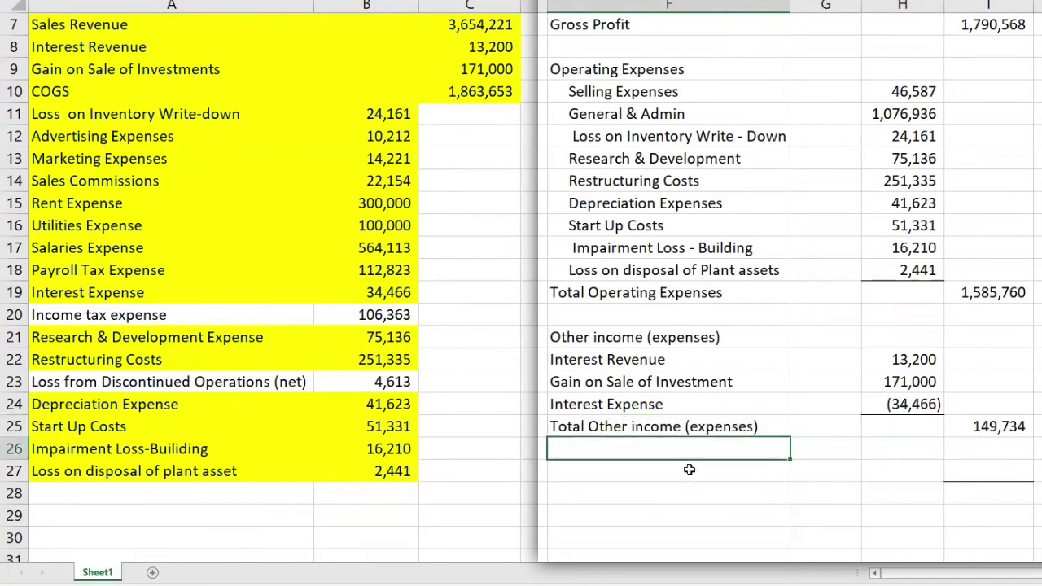
{"action": "left_click", "coordinate": [689, 470]}
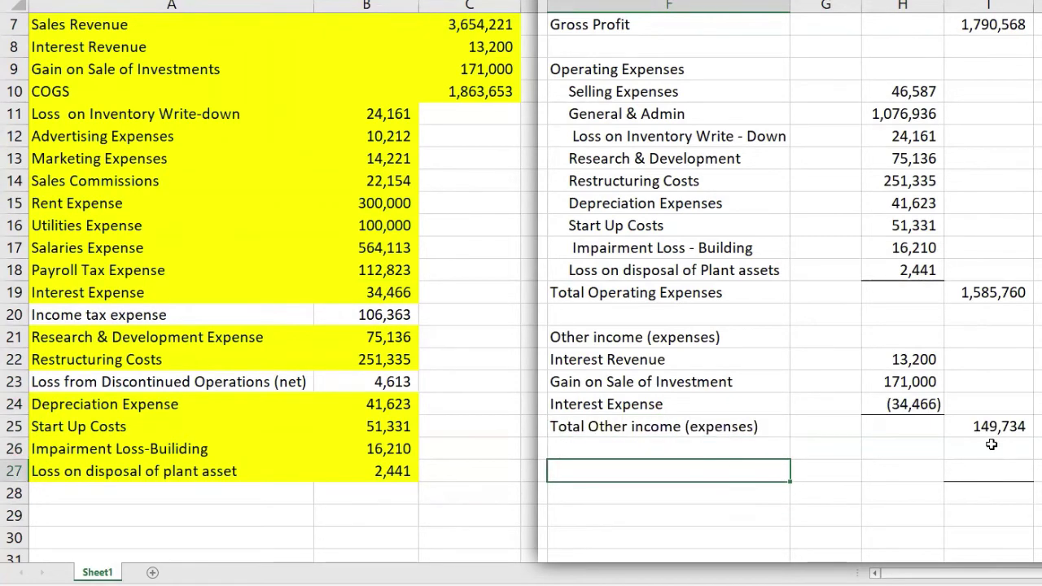
Label F26 Income before taxes, directly below the total of other income and expenses
{"action": "left_click", "coordinate": [737, 450]}
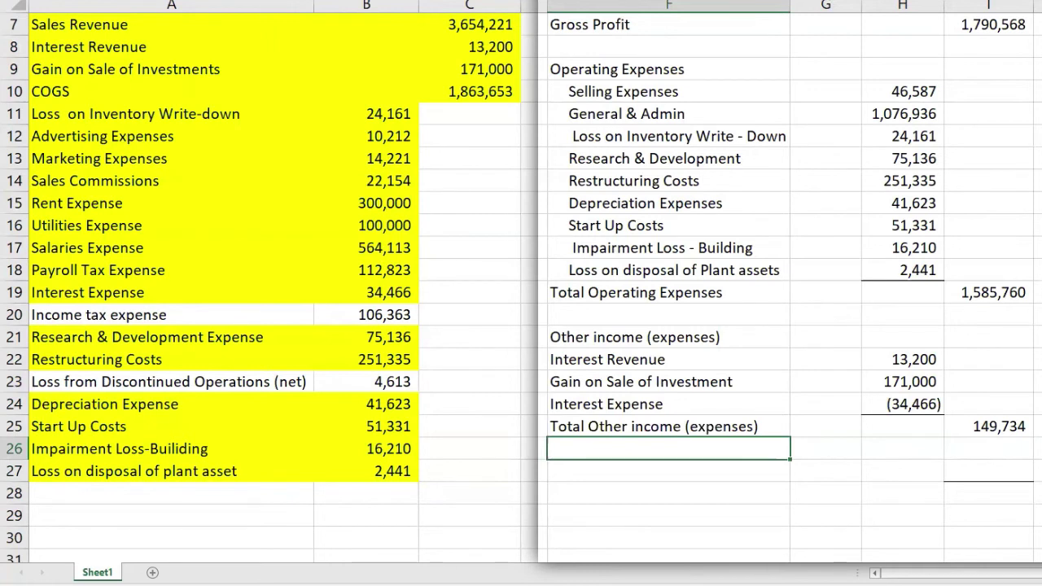
{"action": "type", "text": "Income before taxes"}
{"action": "key", "text": "Tab"}
{"action": "key", "text": "Tab"}
{"action": "key", "text": "Tab"}
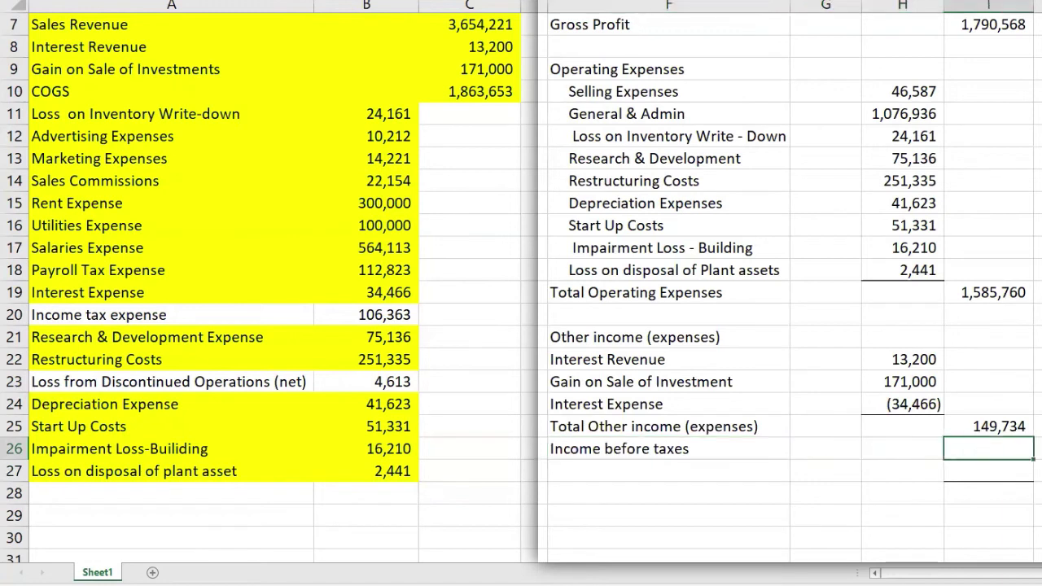
Calculate income before taxes in I26 as gross profit minus total operating expenses plus total other income, =I7-I19+I25
{"action": "type", "text": "="}
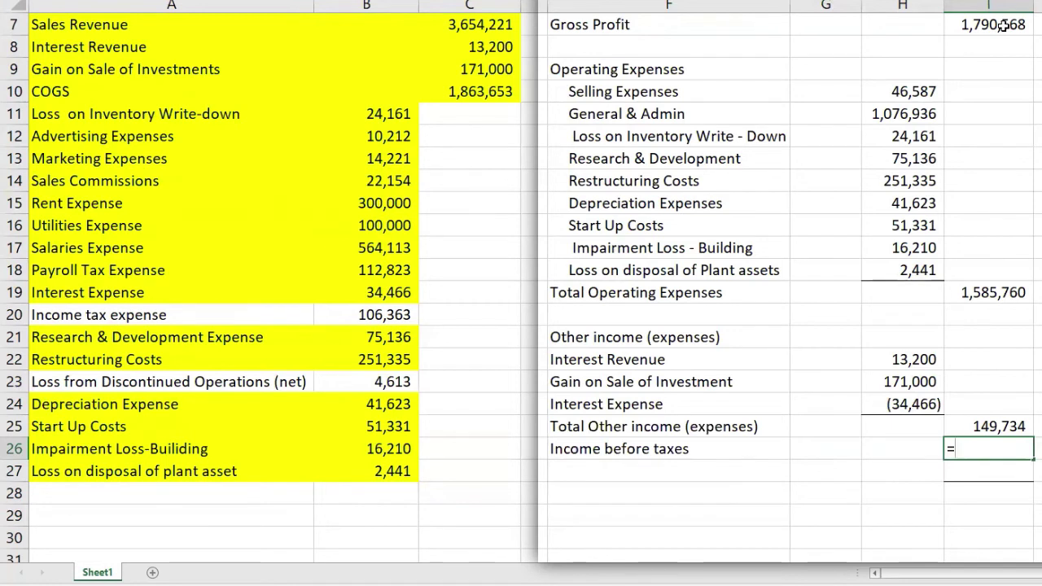
{"action": "left_click", "coordinate": [1005, 25]}
{"action": "type", "text": "-"}
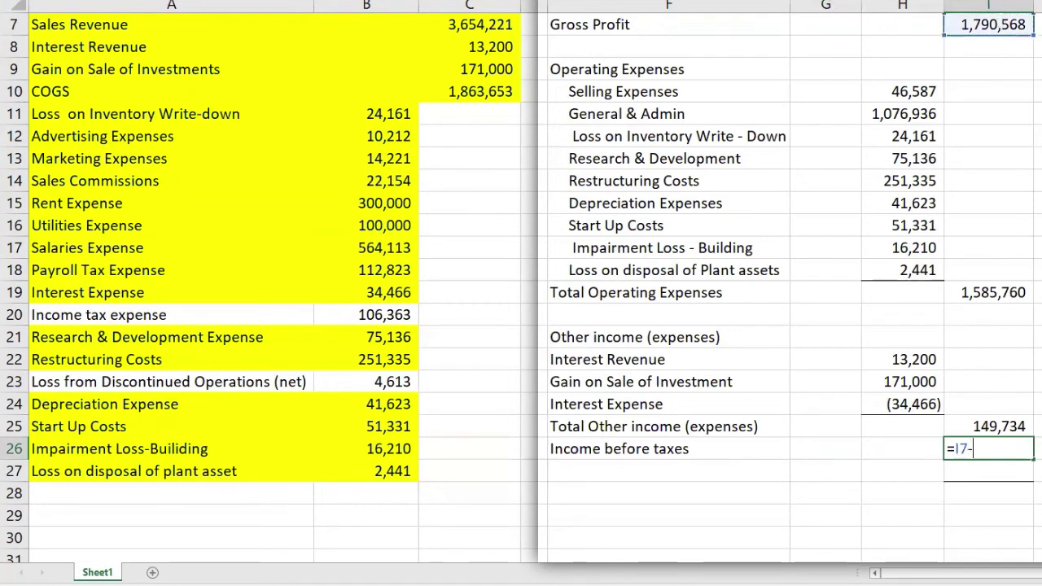
{"action": "left_click", "coordinate": [980, 290]}
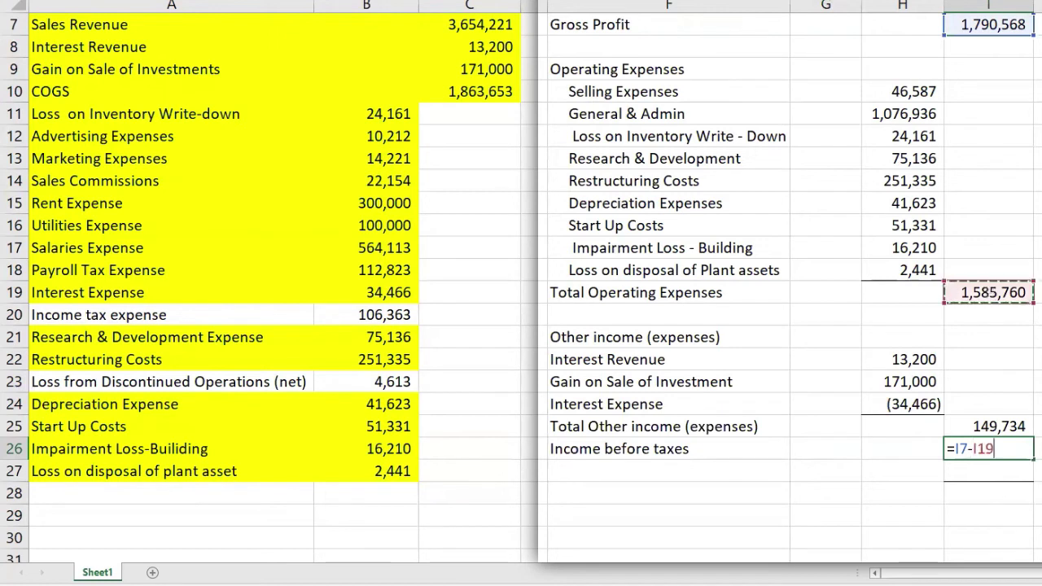
{"action": "type", "text": "+"}
{"action": "left_click", "coordinate": [983, 427]}
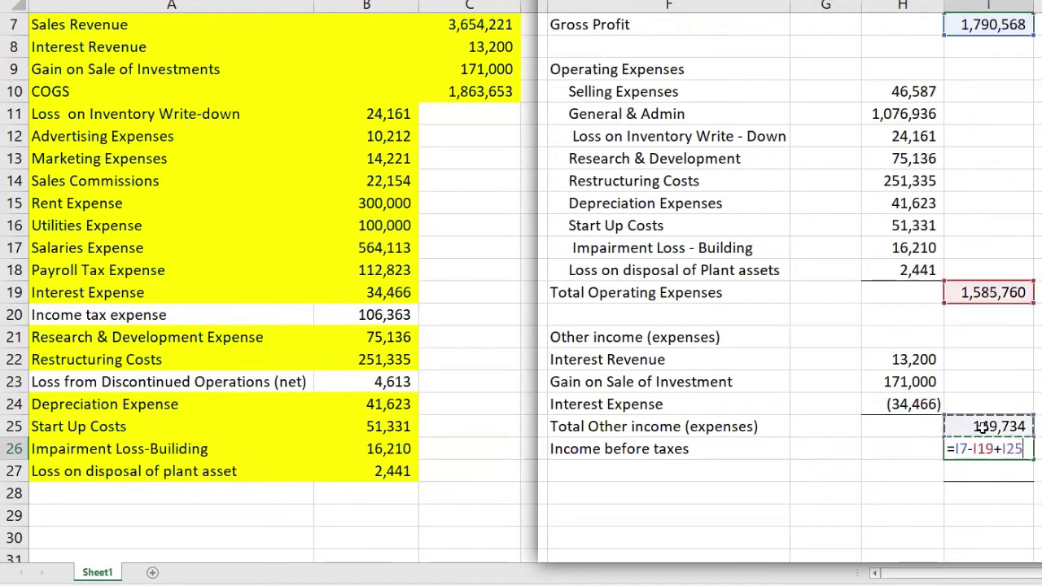
{"action": "key", "text": "Return"}
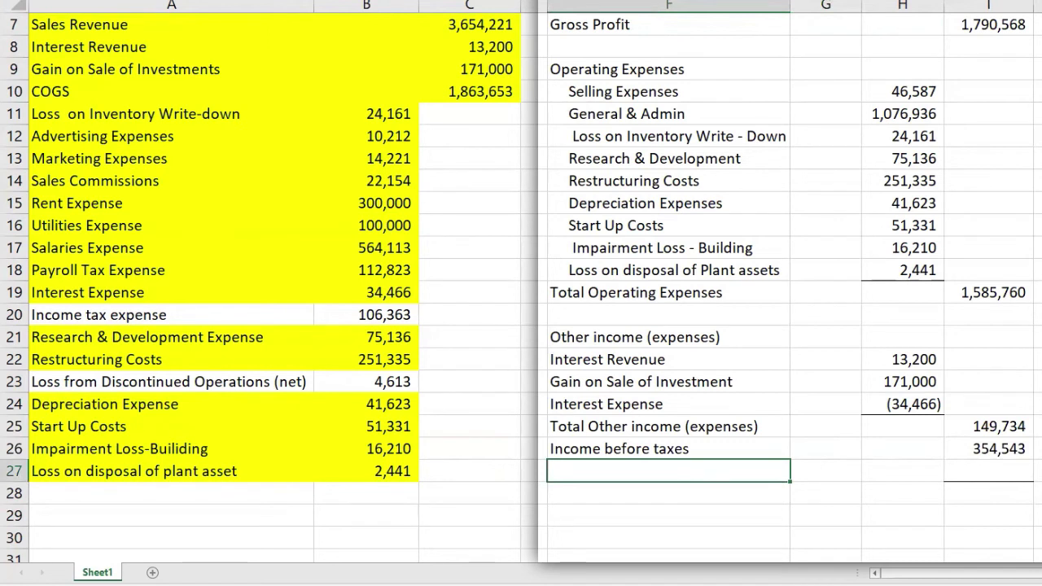
{"action": "left_click", "coordinate": [1027, 449]}
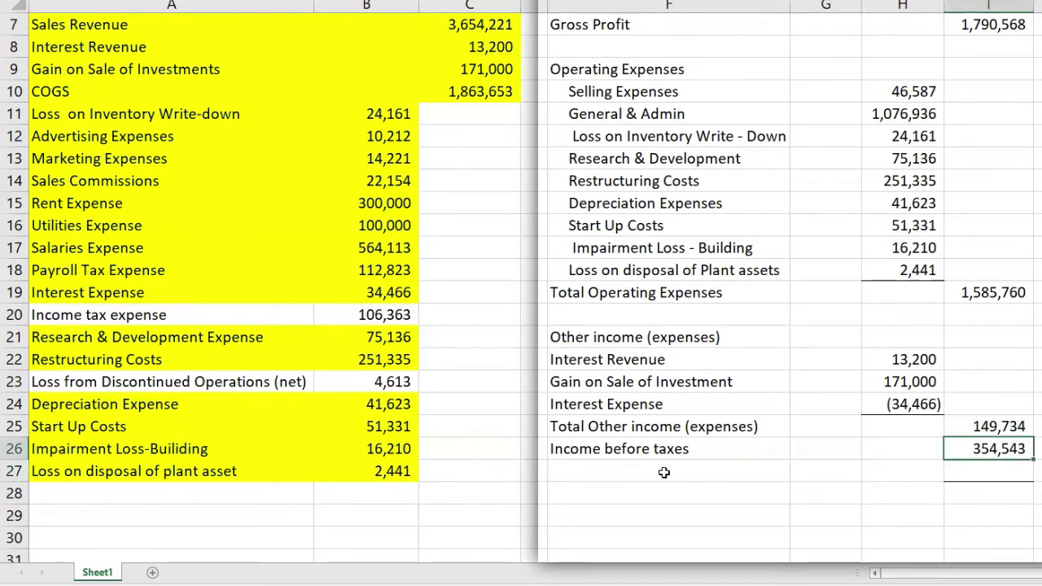
Add Income Tax Expense in row 27 with I27 linked to B20, and highlight that trial balance account yellow
{"action": "left_click", "coordinate": [664, 472]}
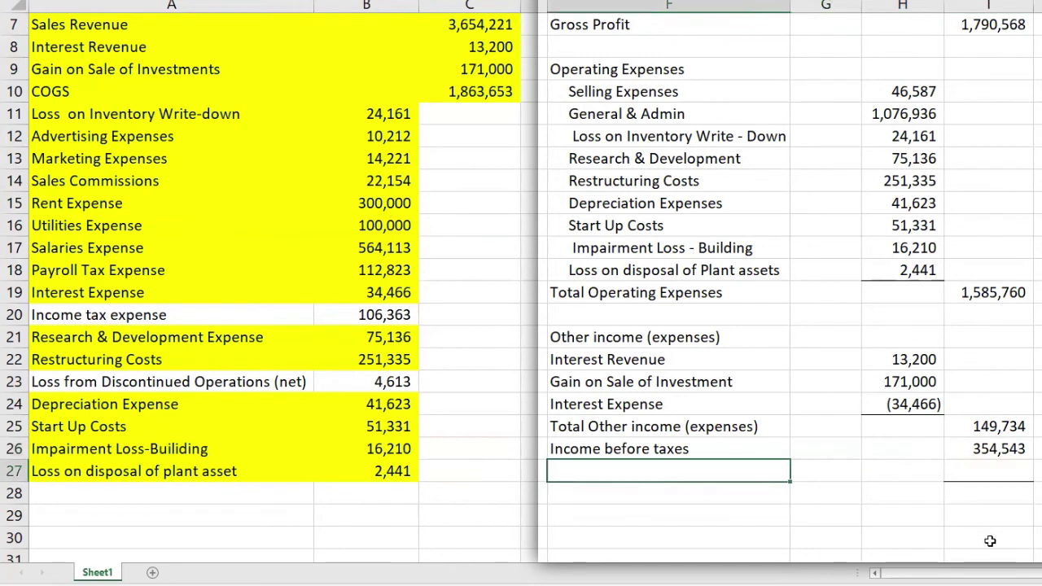
{"action": "type", "text": "Income Tax Expense"}
{"action": "left_click", "coordinate": [989, 471]}
{"action": "type", "text": "="}
{"action": "left_click", "coordinate": [382, 315]}
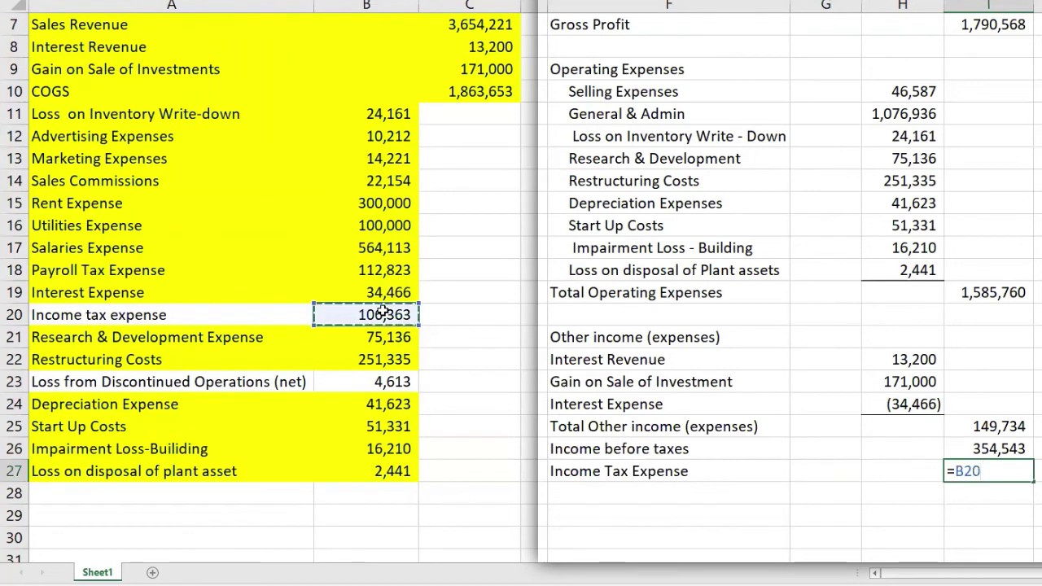
{"action": "key", "text": "Return"}
{"action": "left_click_drag", "start_coordinate": [171, 314], "coordinate": [407, 314]}
{"action": "key", "text": "F4"}
Label F28 Income from Continuing Operations and calculate it in I28 as income before taxes minus income tax expense, =I26-I27
{"action": "left_click", "coordinate": [690, 493]}
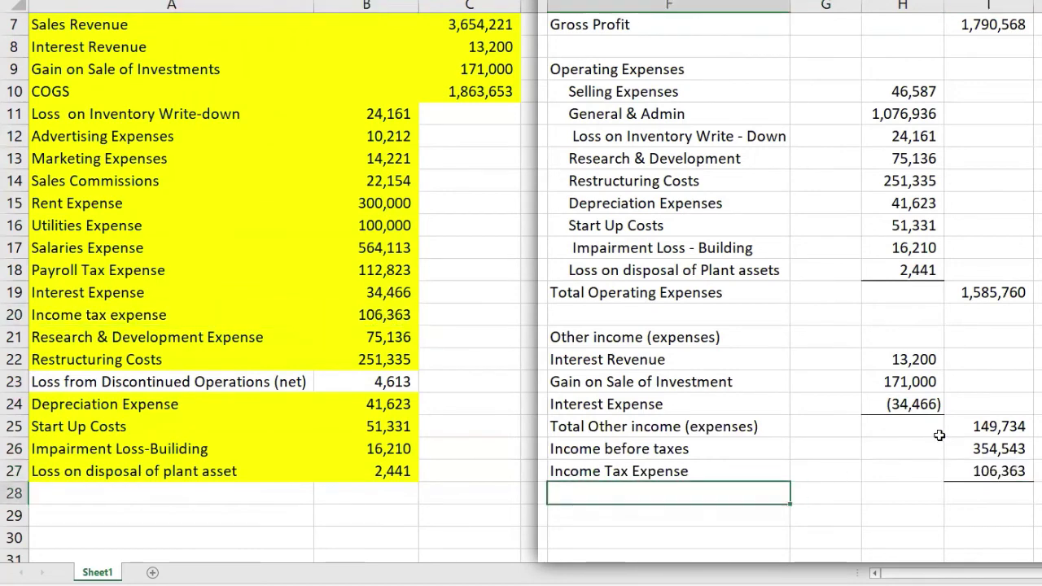
{"action": "type", "text": "Income f"}
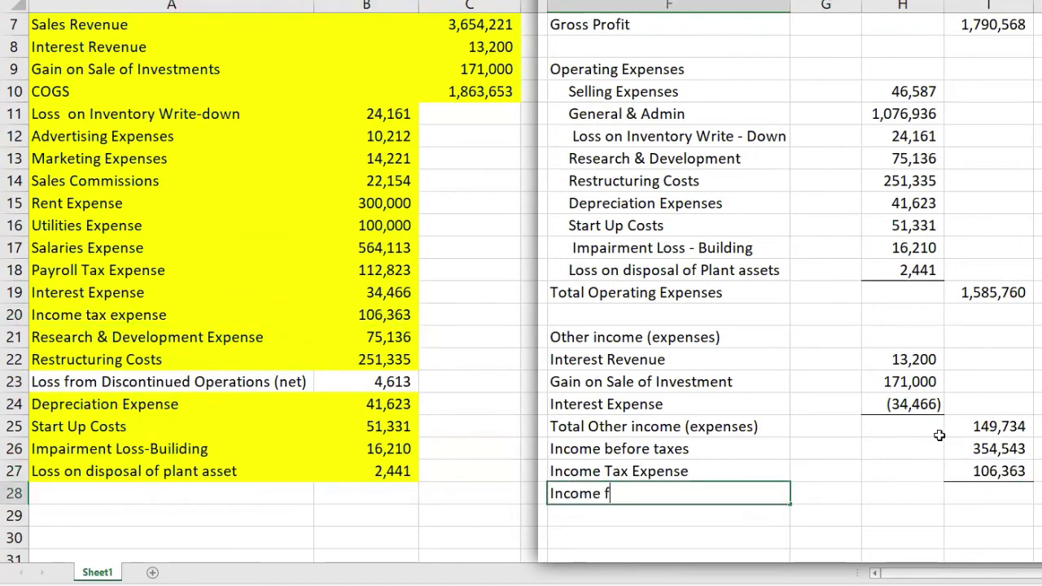
{"action": "type", "text": "rom Continuing Operations"}
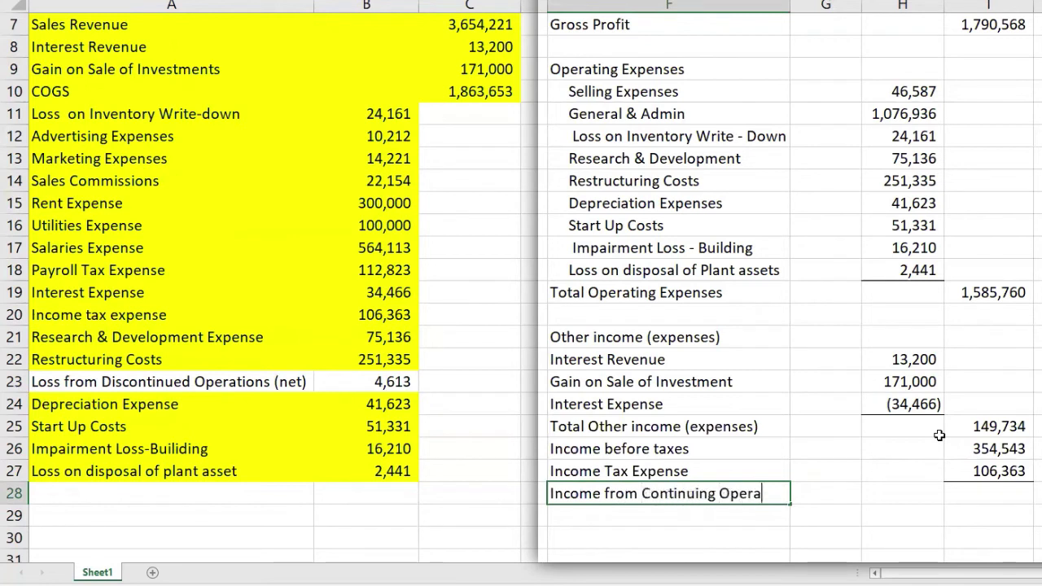
{"action": "key", "text": "Tab"}
{"action": "key", "text": "Tab"}
{"action": "key", "text": "Tab"}
{"action": "type", "text": "="}
{"action": "left_click", "coordinate": [999, 442]}
{"action": "type", "text": "-"}
{"action": "left_click", "coordinate": [1009, 469]}
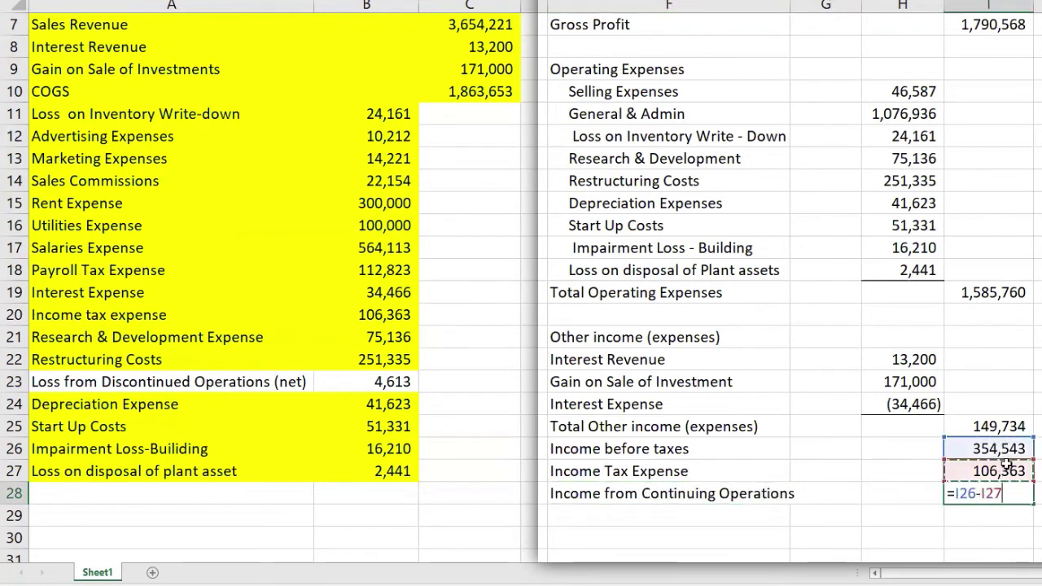
{"action": "key", "text": "Return"}
Enter the heading Discontinued Operations in F30 and the label Loss from Discontinued Operations (net) in F31
{"action": "key", "text": "Return"}
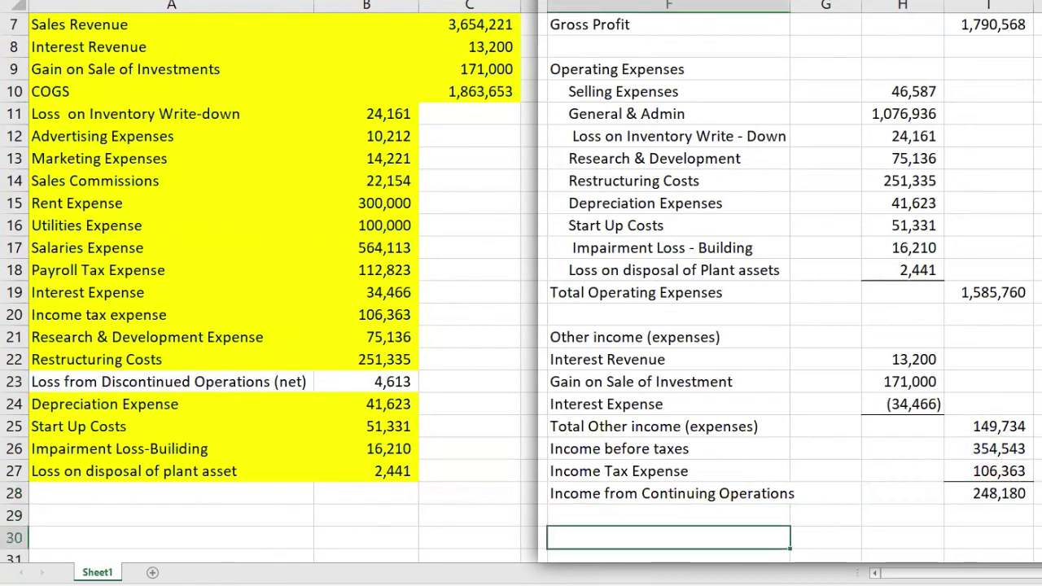
{"action": "type", "text": "Discontinued "}
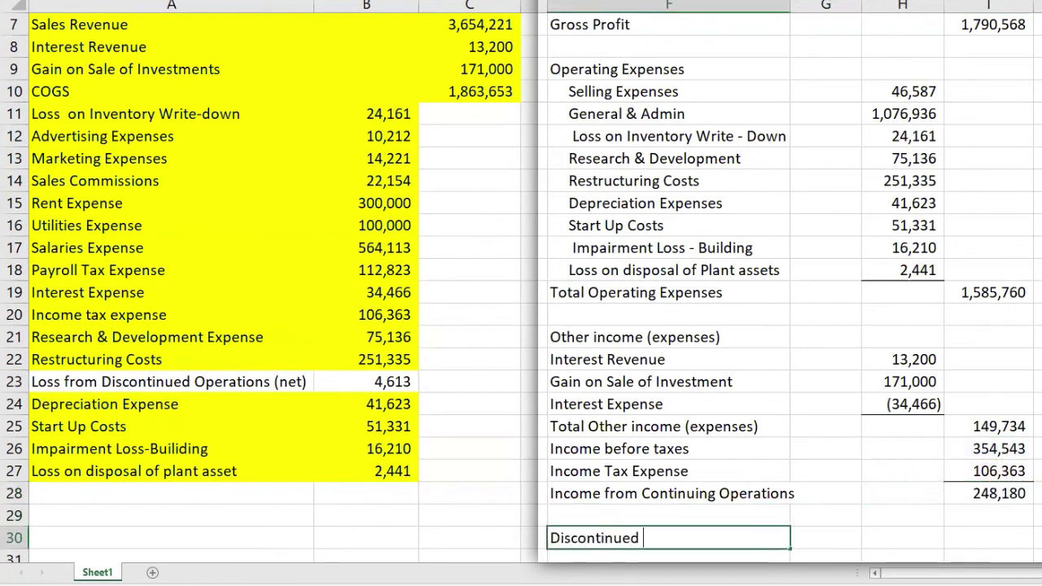
{"action": "type", "text": "Operations"}
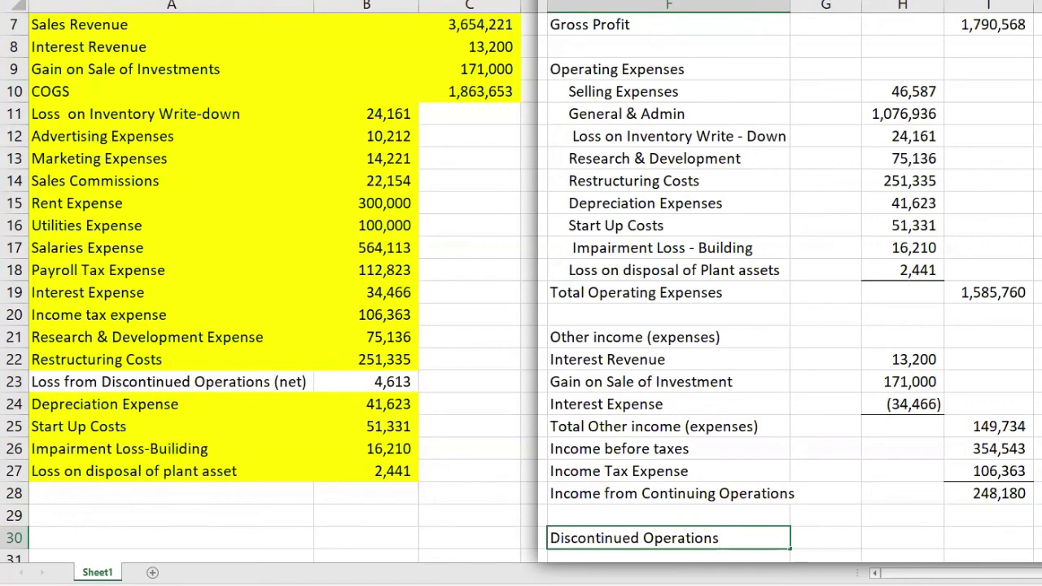
{"action": "key", "text": "Return"}
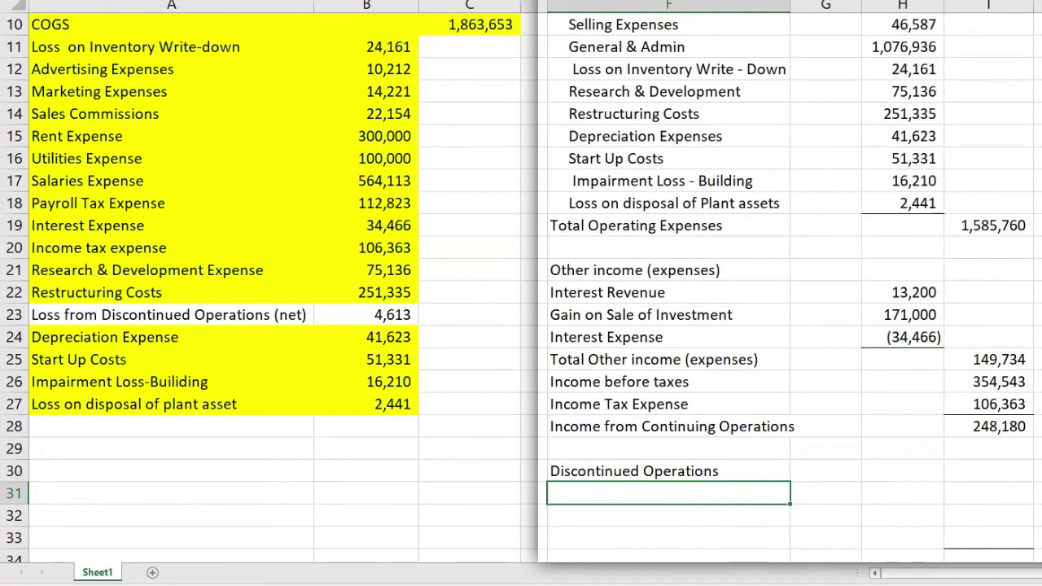
{"action": "type", "text": "Loss from Discounti"}
{"action": "key", "text": "BackSpace"}
{"action": "key", "text": "BackSpace"}
{"action": "key", "text": "BackSpace"}
{"action": "key", "text": "BackSpace"}
{"action": "type", "text": "ntinued Operations (net)"}
Link I31 to the negative of B23, and highlight the trial balance's discontinued operations loss row yellow
{"action": "key", "text": "Tab"}
{"action": "key", "text": "Tab"}
{"action": "key", "text": "Tab"}
{"action": "type", "text": "=-"}
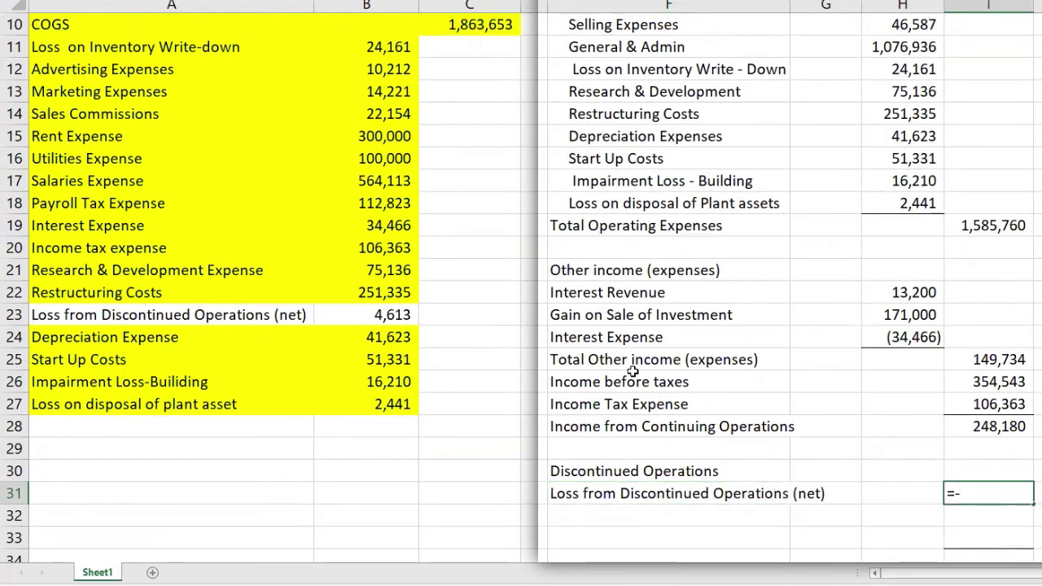
{"action": "left_click", "coordinate": [391, 315]}
{"action": "key", "text": "Return"}
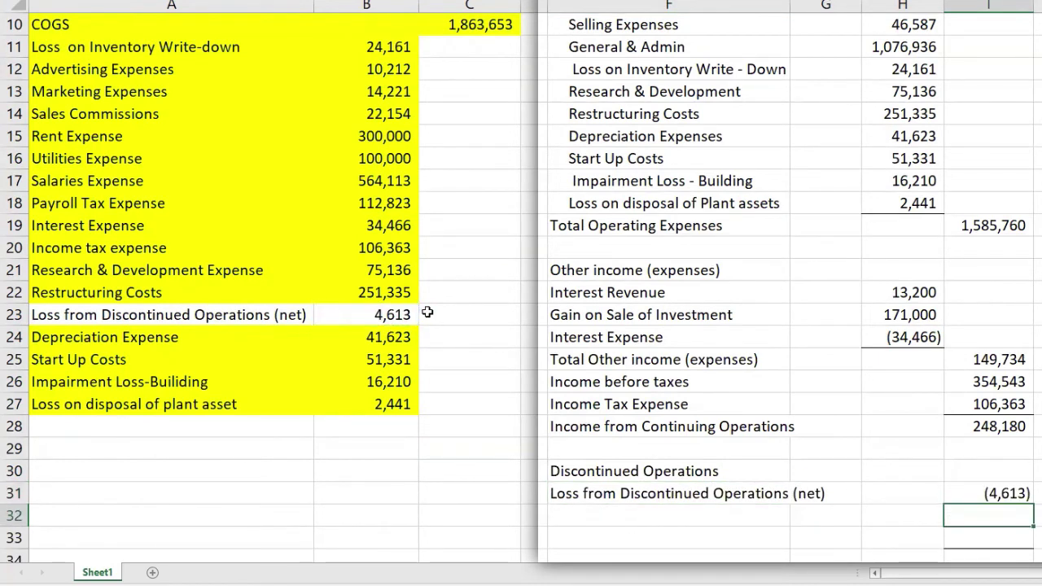
{"action": "left_click_drag", "start_coordinate": [162, 315], "coordinate": [348, 315]}
{"action": "key", "text": "F4"}
Label F34 Net Income and calculate it in I34 as income from continuing operations plus the negative discontinued operations loss, =I28+I31
{"action": "scroll", "coordinate": [486, 252], "scroll_direction": "up", "scroll_amount": 3}
{"action": "scroll", "coordinate": [495, 256], "scroll_direction": "down", "scroll_amount": 4}
{"action": "scroll", "coordinate": [503, 260], "scroll_direction": "down", "scroll_amount": 1}
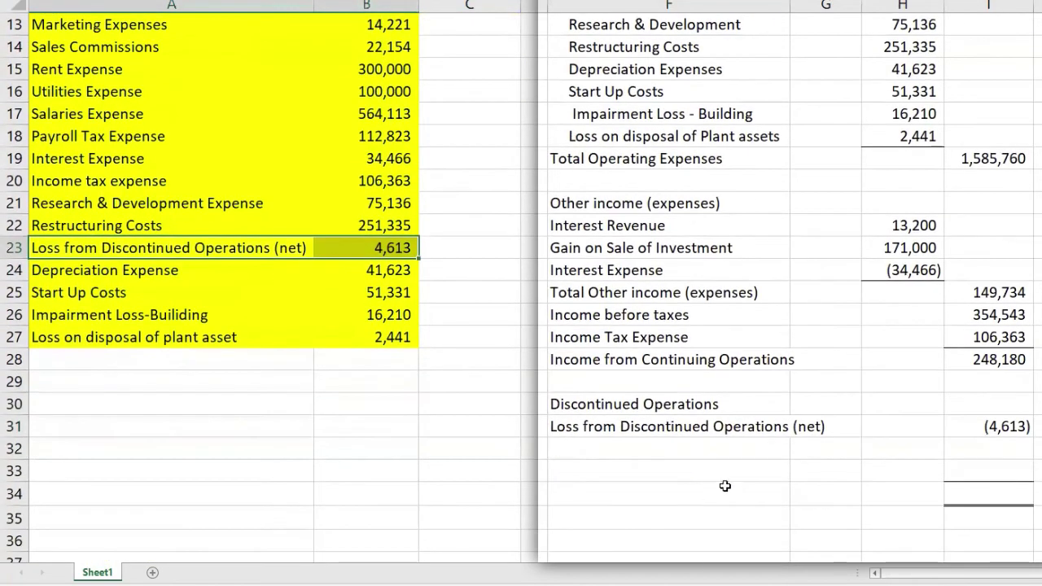
{"action": "left_click", "coordinate": [668, 493]}
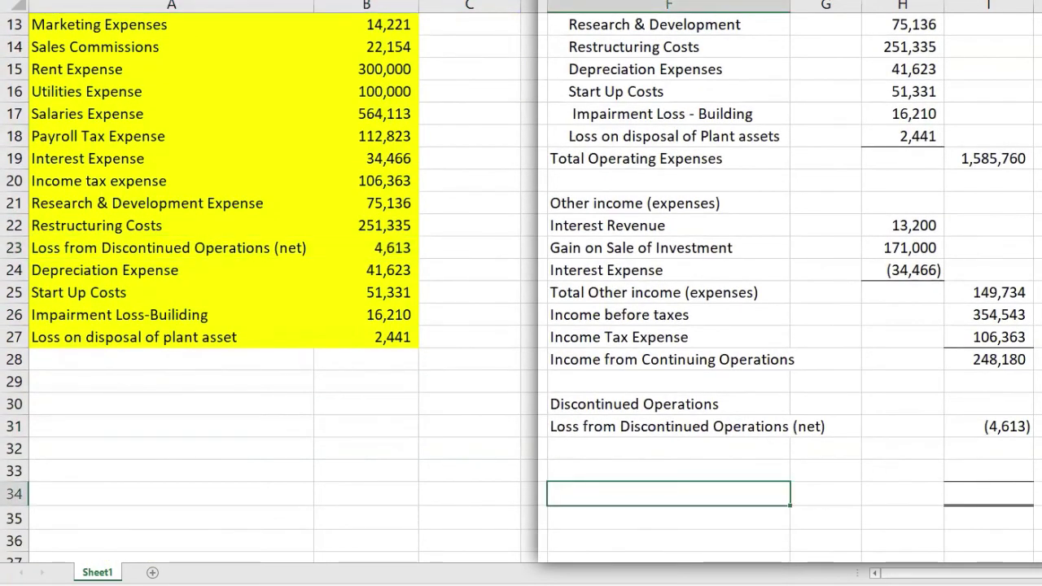
{"action": "type", "text": "Net Income"}
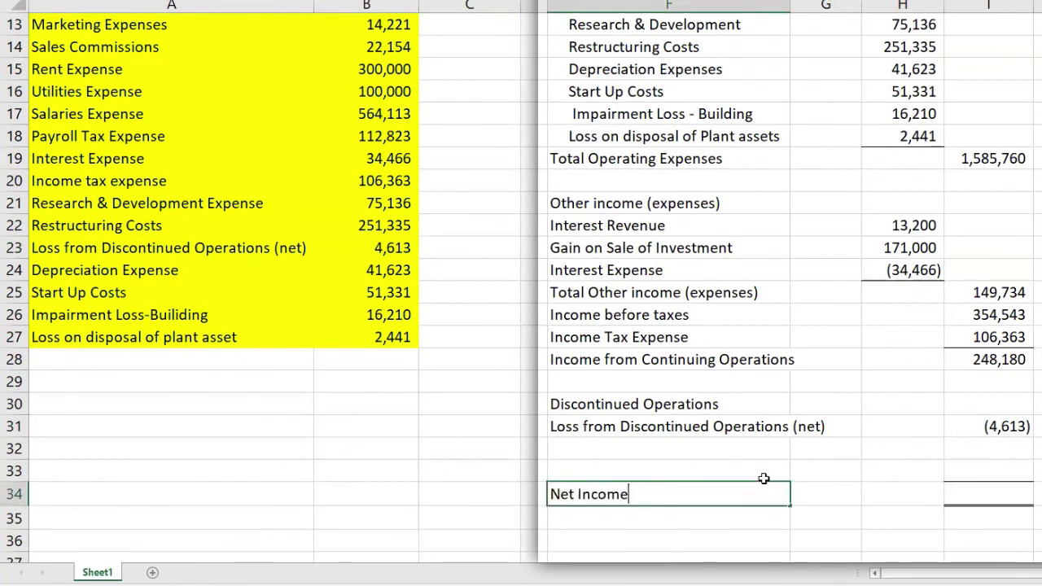
{"action": "left_click", "coordinate": [989, 494]}
{"action": "type", "text": "="}
{"action": "left_click", "coordinate": [991, 359]}
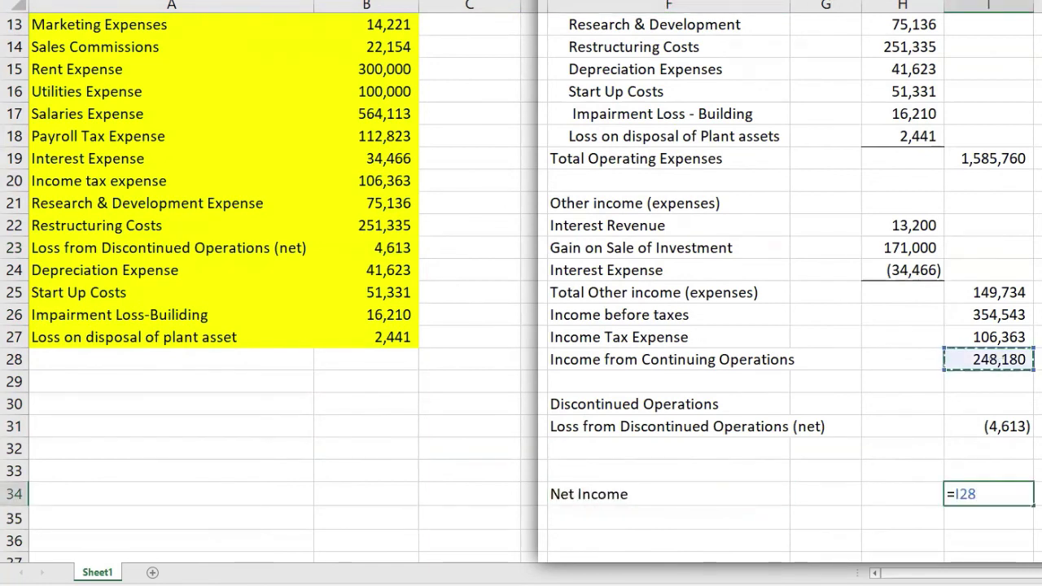
{"action": "type", "text": "+"}
{"action": "left_click", "coordinate": [988, 427]}
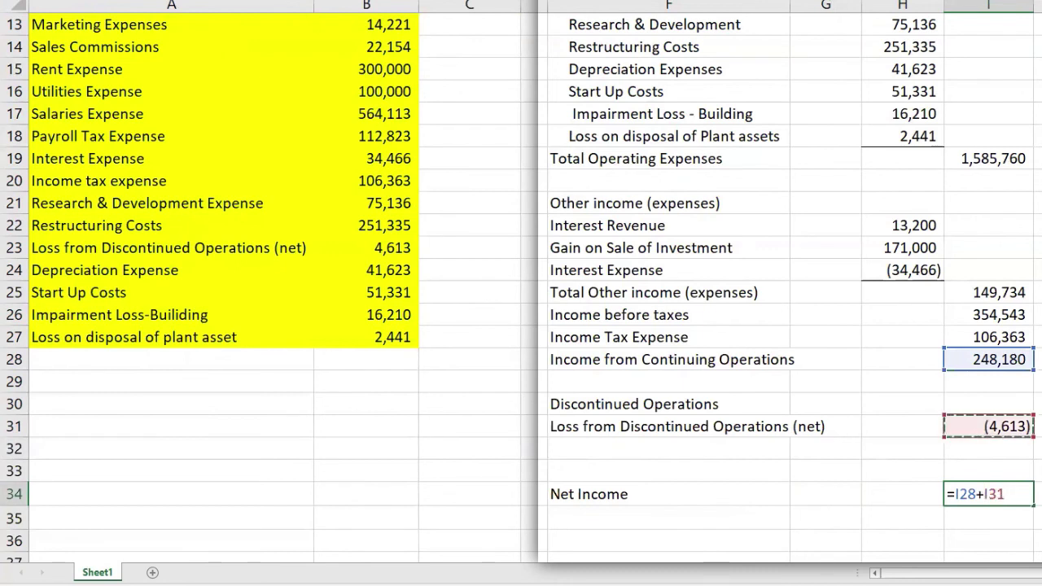
{"action": "key", "text": "Return"}
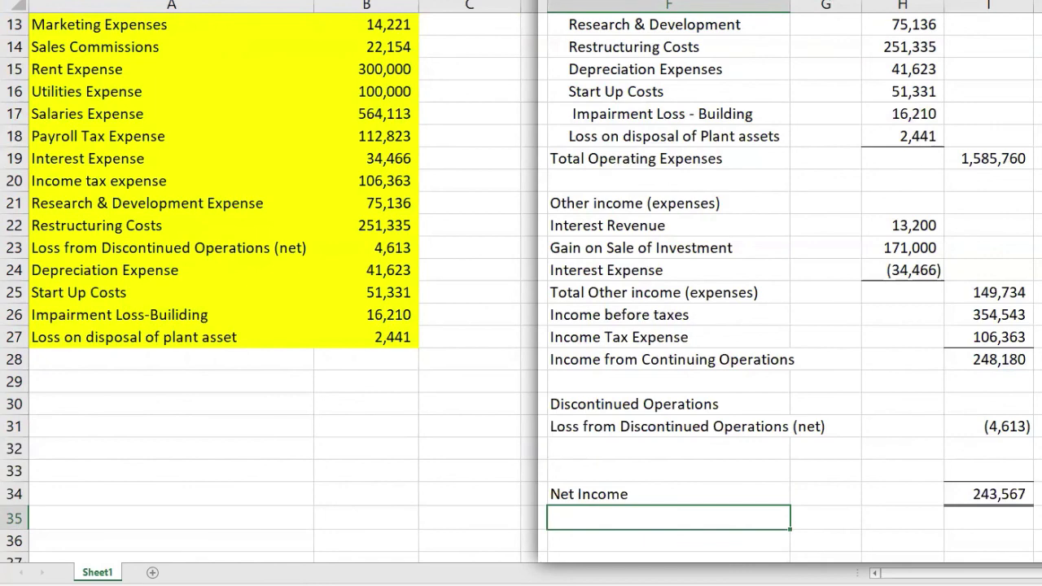
{"action": "scroll", "coordinate": [521, 285], "scroll_direction": "up", "scroll_amount": 2}
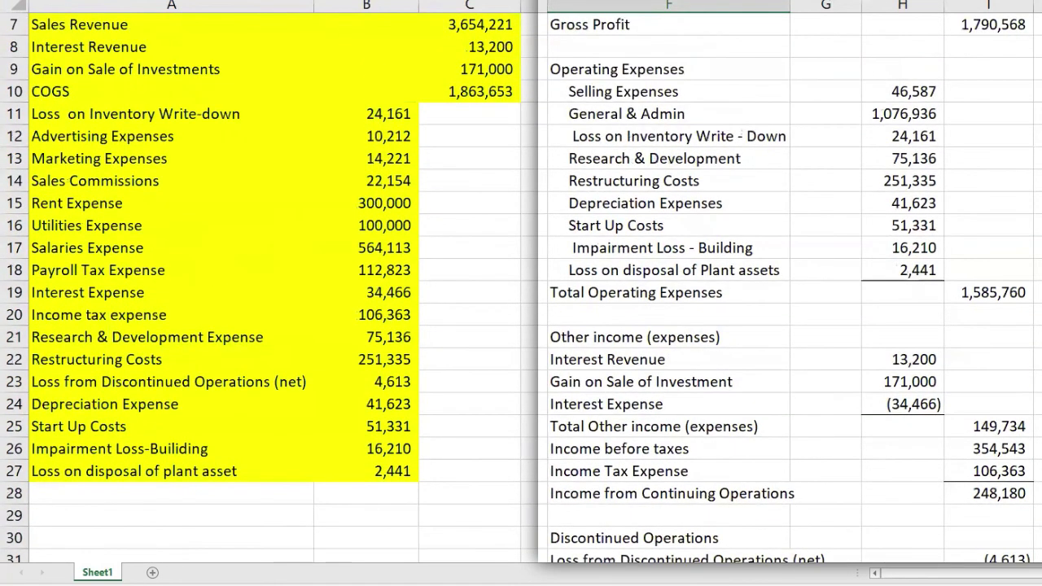